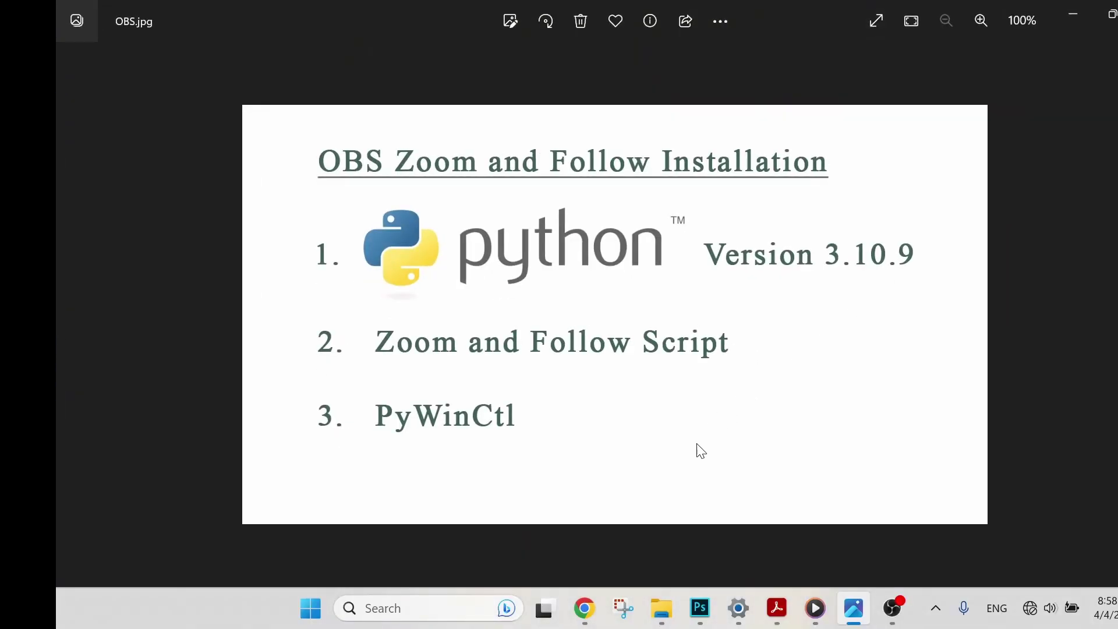
# Step: Open File Explorer and turn on hidden items from the View menu
pyautogui.click(666, 609)
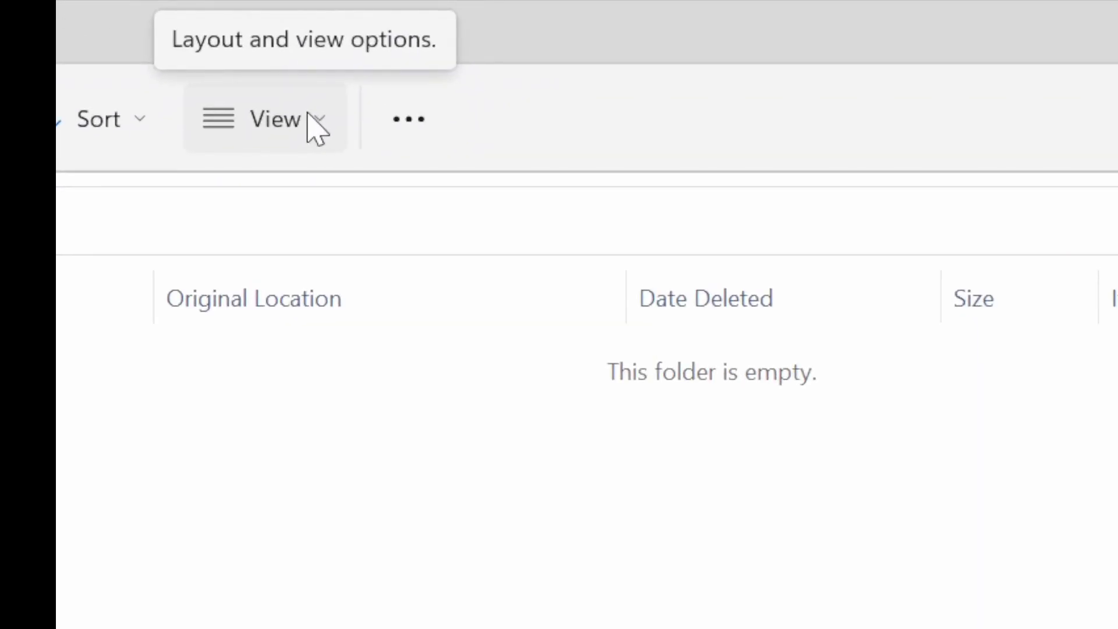
pyautogui.click(315, 129)
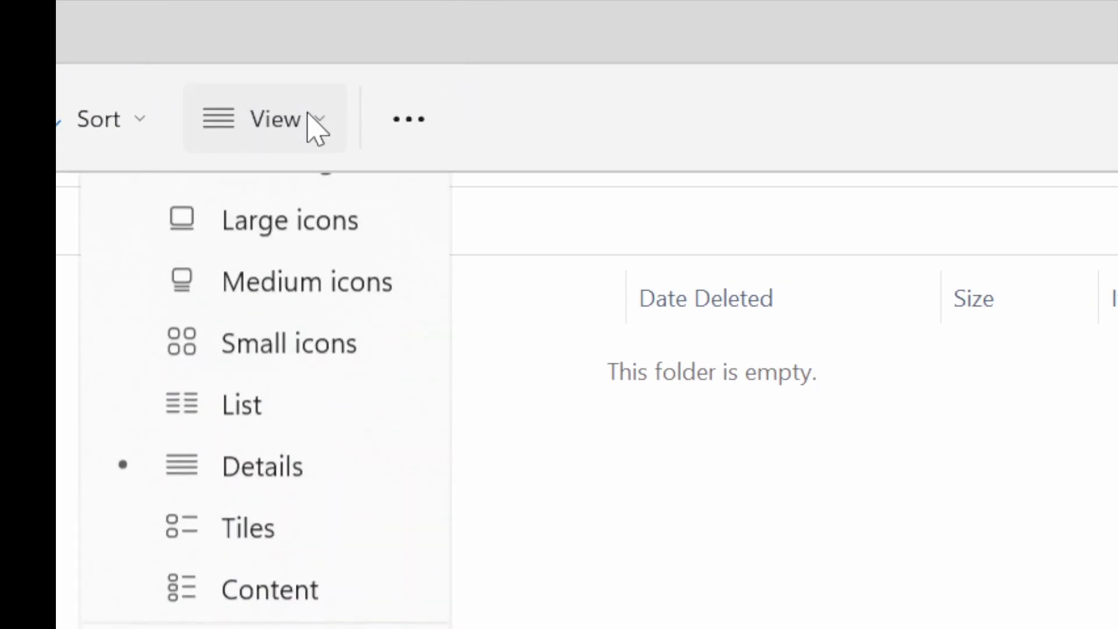
pyautogui.moveTo(360, 396)
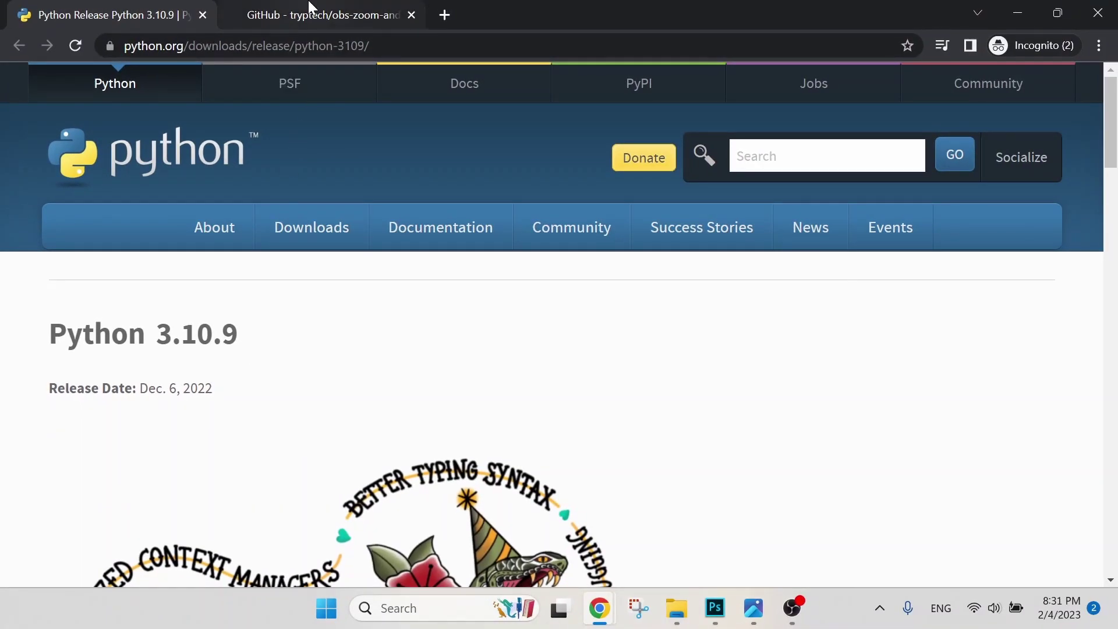
# Step: Download the Python 3.10.9 Windows installer (64-bit) from the release page's Files list
pyautogui.click(309, 10)
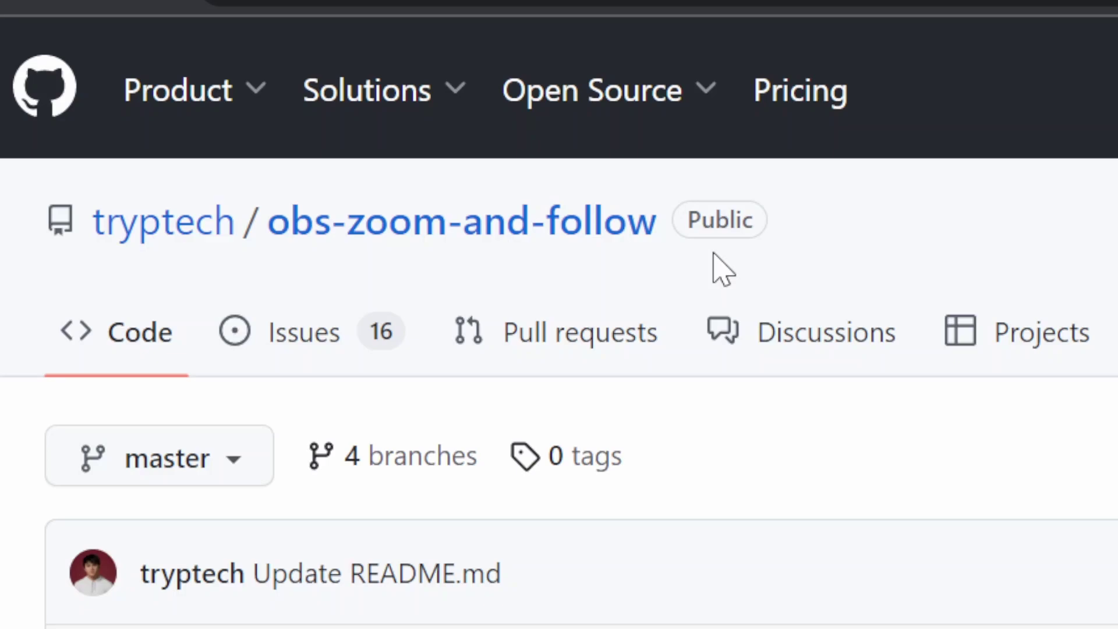
pyautogui.click(146, 9)
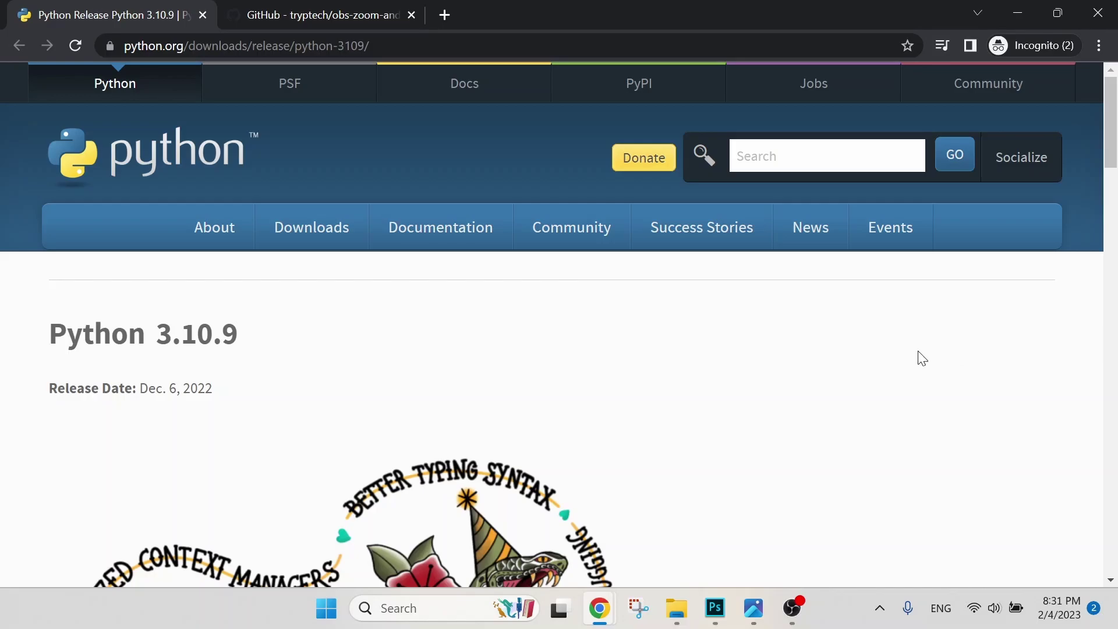
pyautogui.scroll(-10, 764, 376)
pyautogui.scroll(-15, 766, 376)
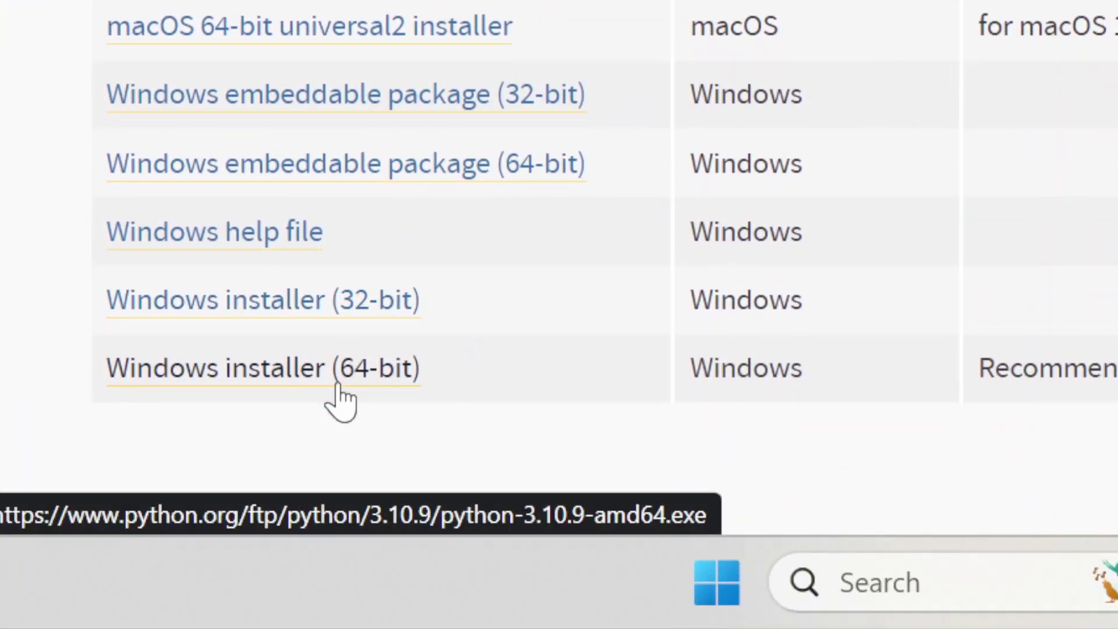
pyautogui.click(337, 384)
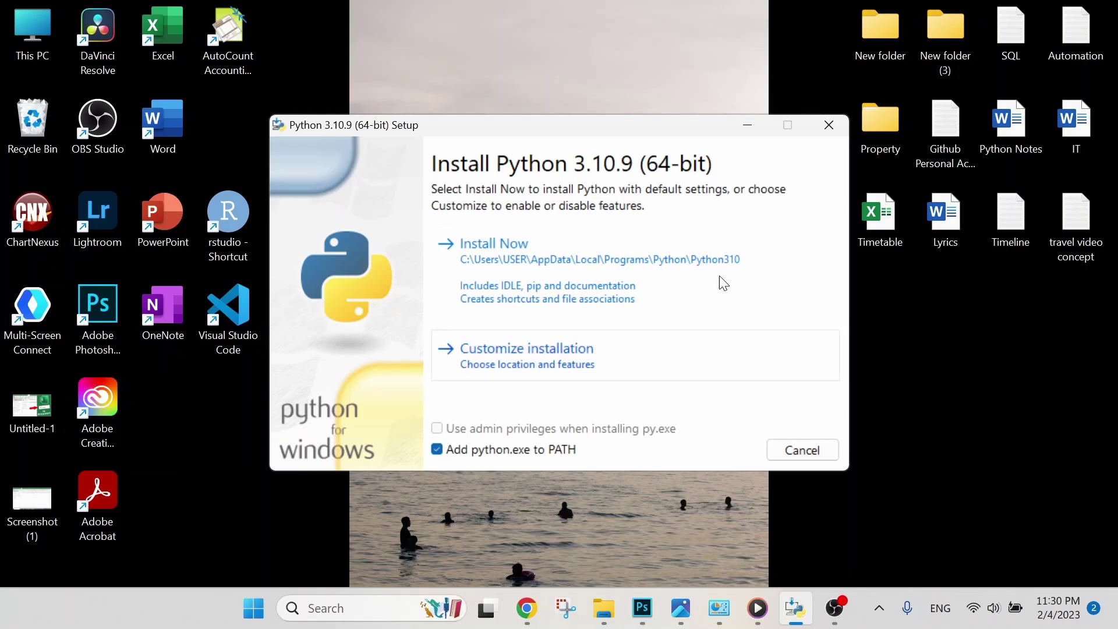
# Step: Install Python 3.10.9 with python.exe added to PATH, then close the finished setup
pyautogui.click(592, 261)
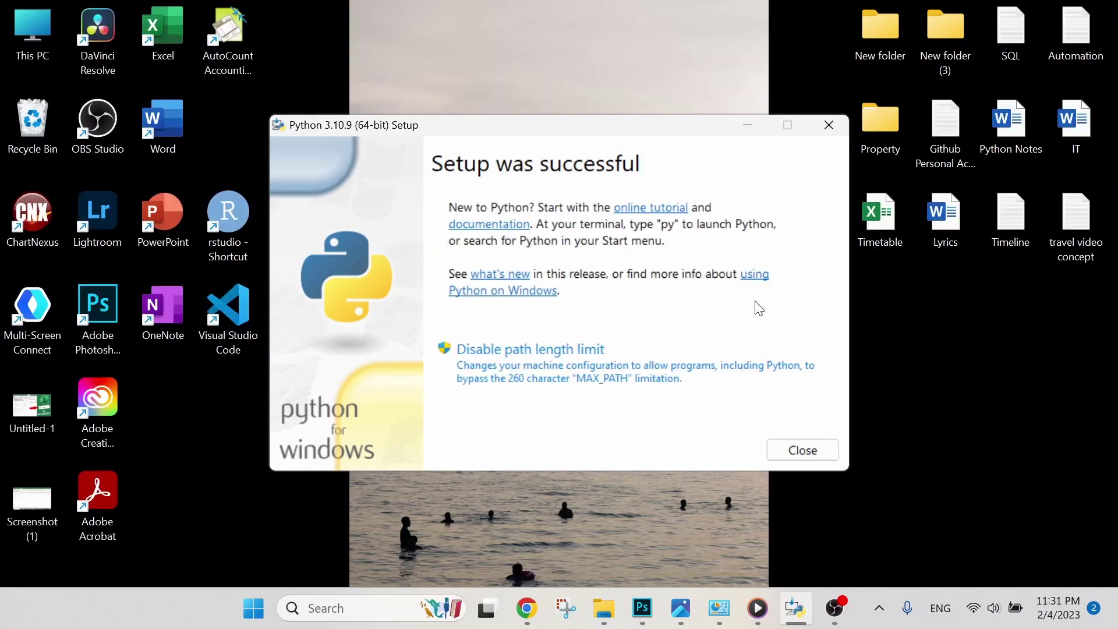
pyautogui.click(801, 452)
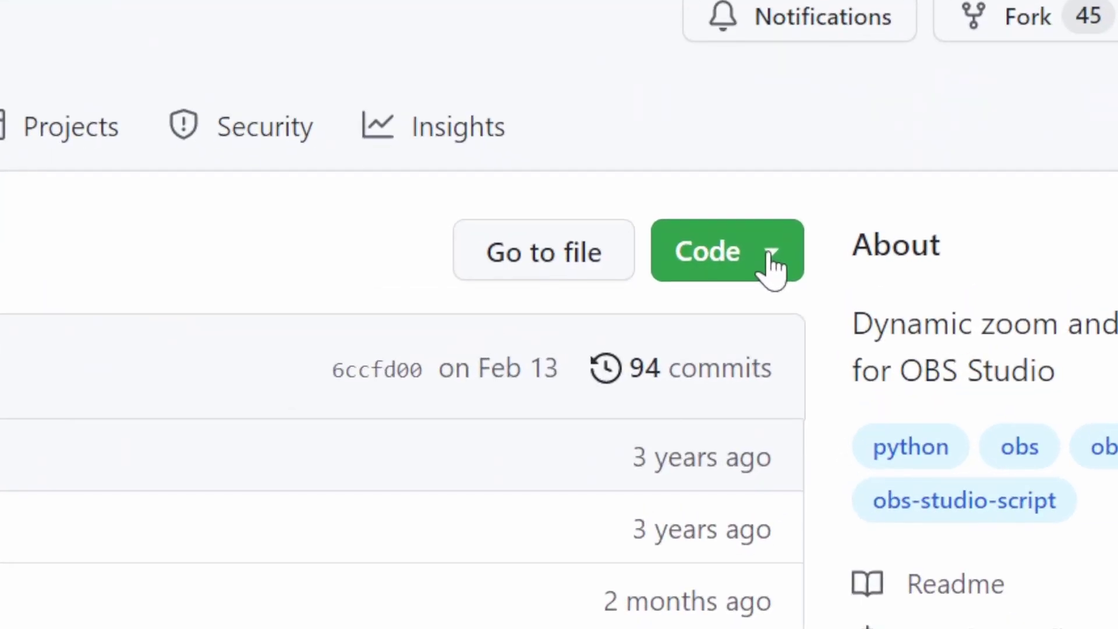
# Step: Download the obs-zoom-and-follow repository ZIP and open its zoom_and_follow_mouse script
pyautogui.click(780, 259)
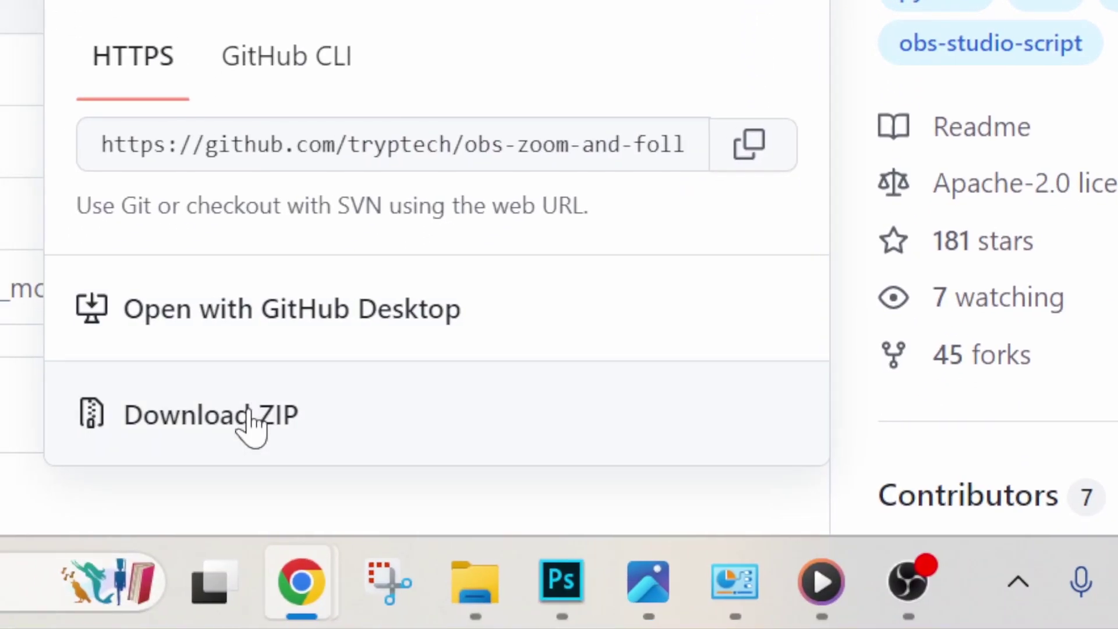
pyautogui.click(252, 423)
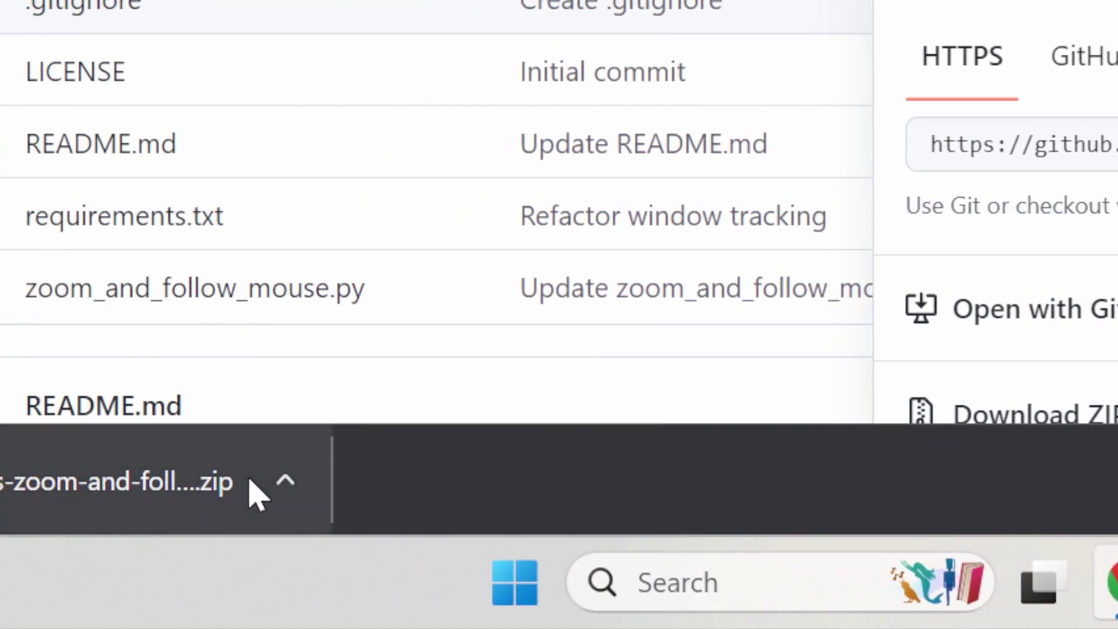
pyautogui.click(287, 486)
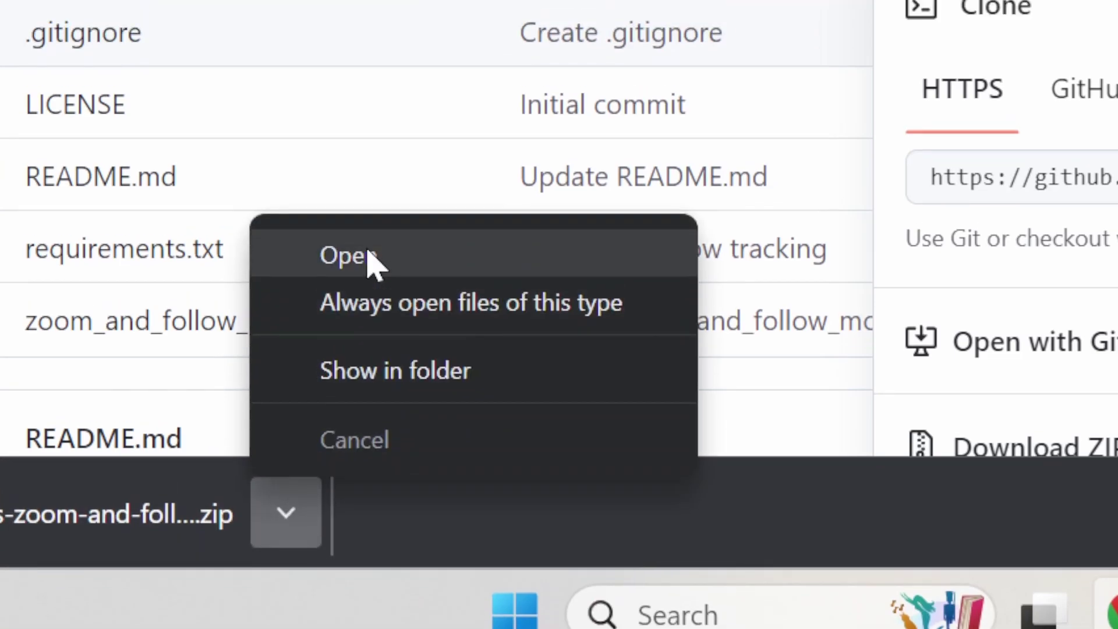
pyautogui.click(349, 256)
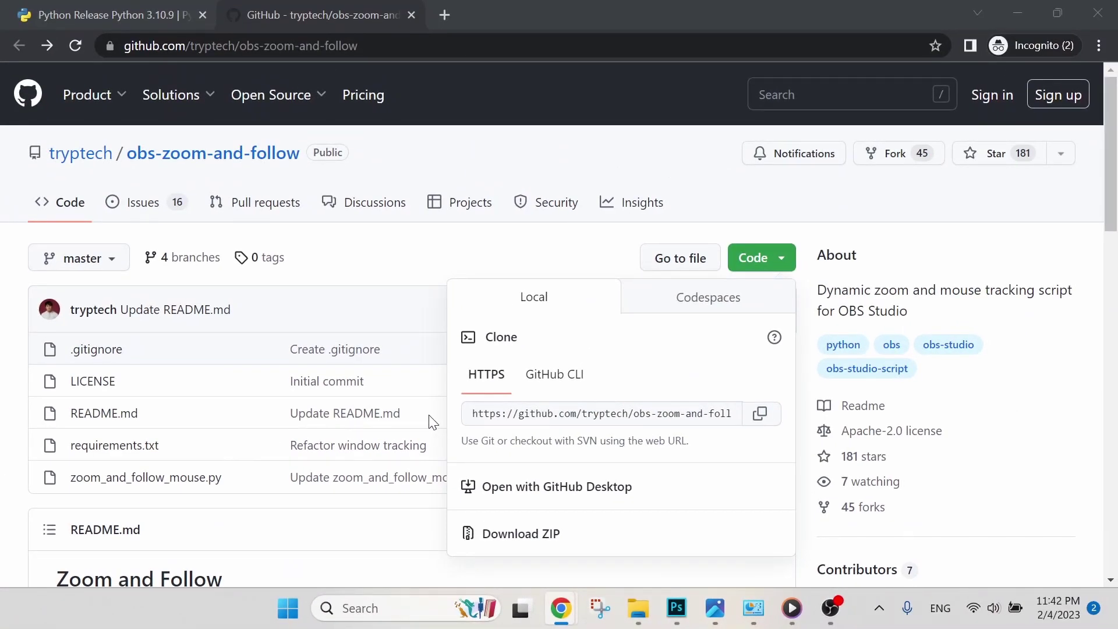
pyautogui.click(422, 215)
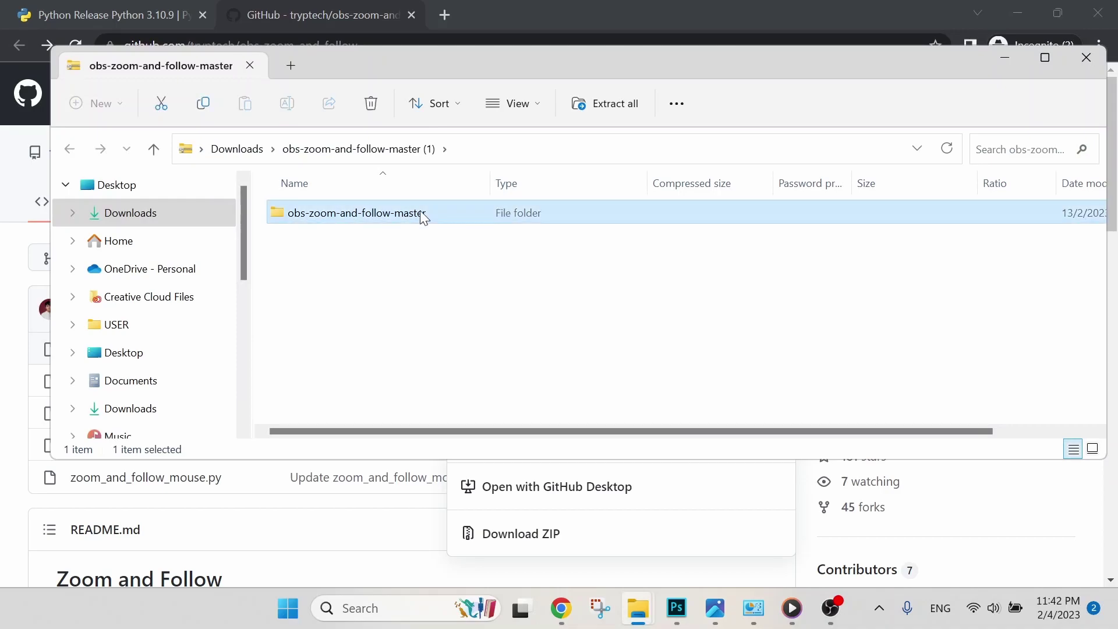
pyautogui.doubleClick(420, 212)
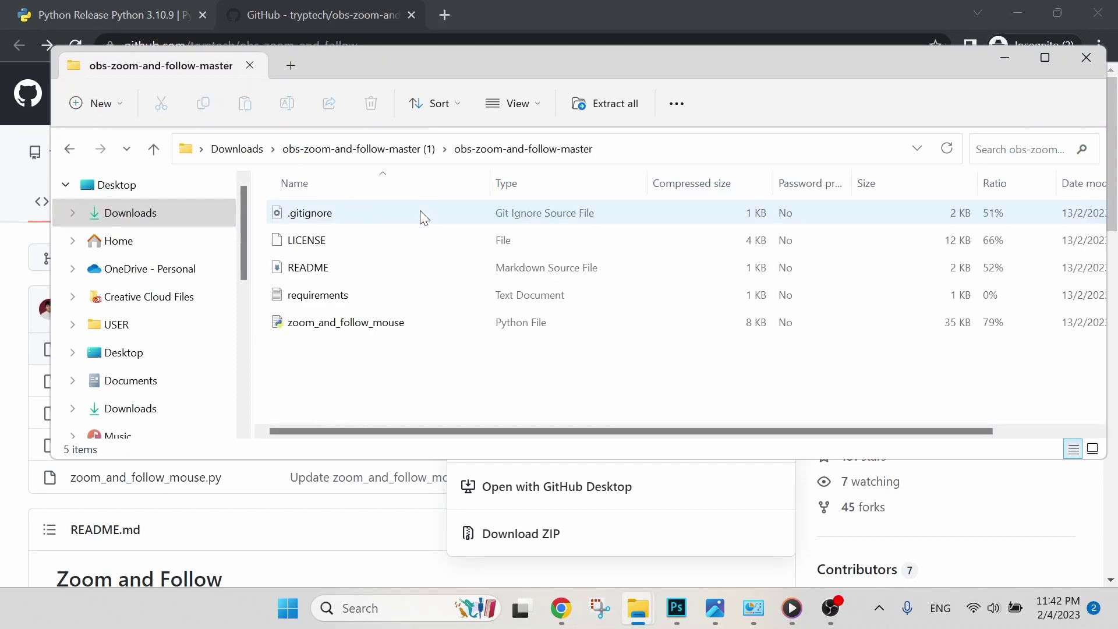
pyautogui.click(431, 323)
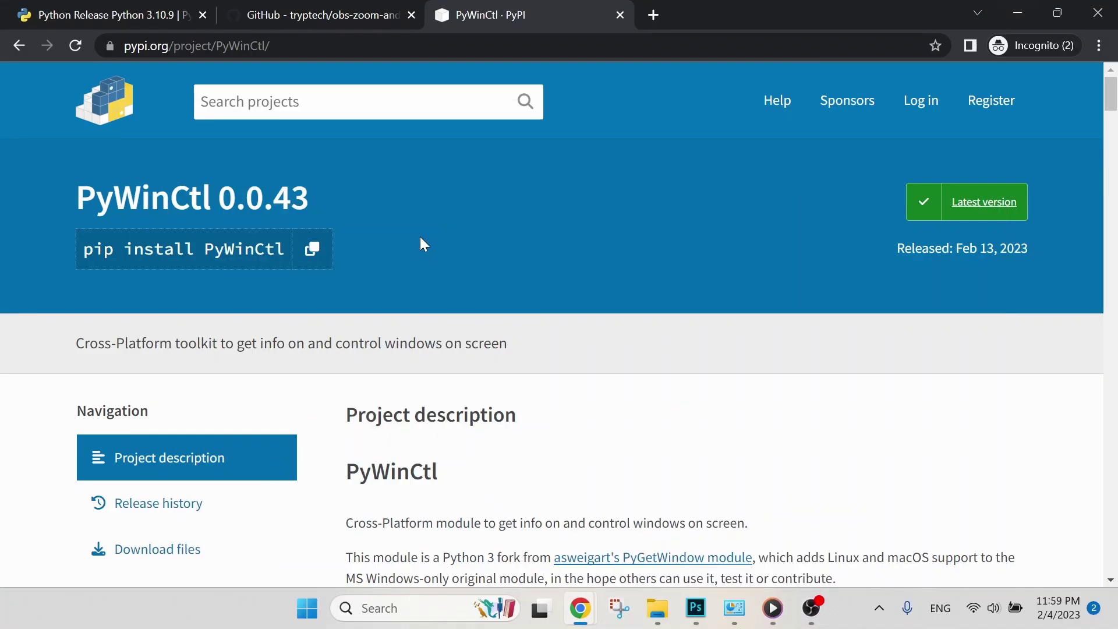
# Step: Mark the PyWinCtl heading on PyPI, then launch Command Prompt from Windows search
pyautogui.moveTo(78, 192); pyautogui.dragTo(214, 192)
pyautogui.click(459, 236)
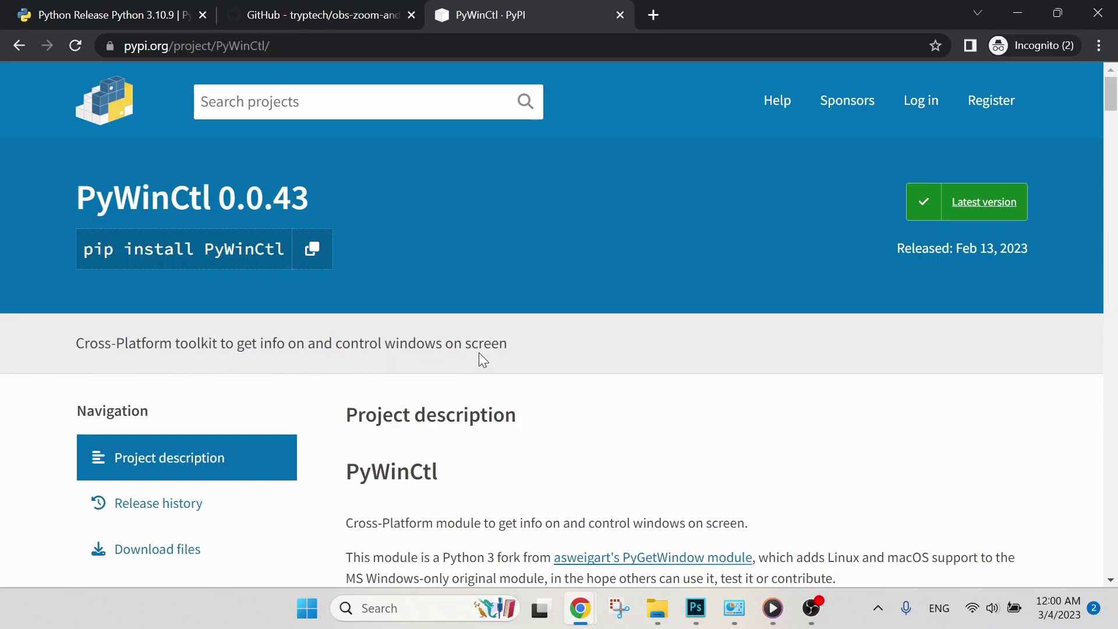
pyautogui.click(418, 609)
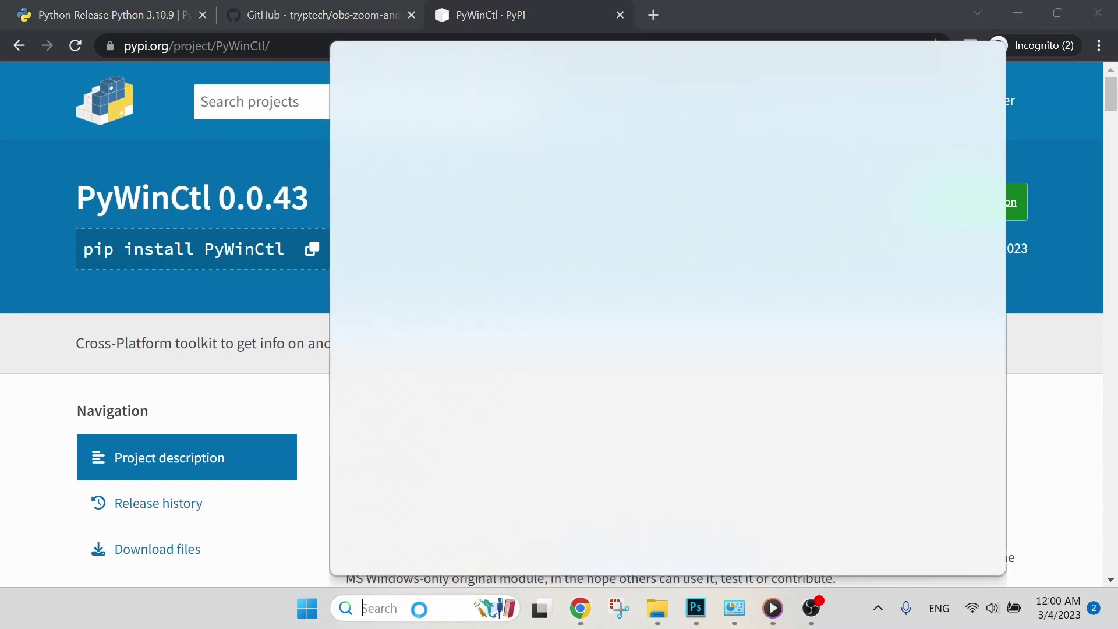
pyautogui.write('command')
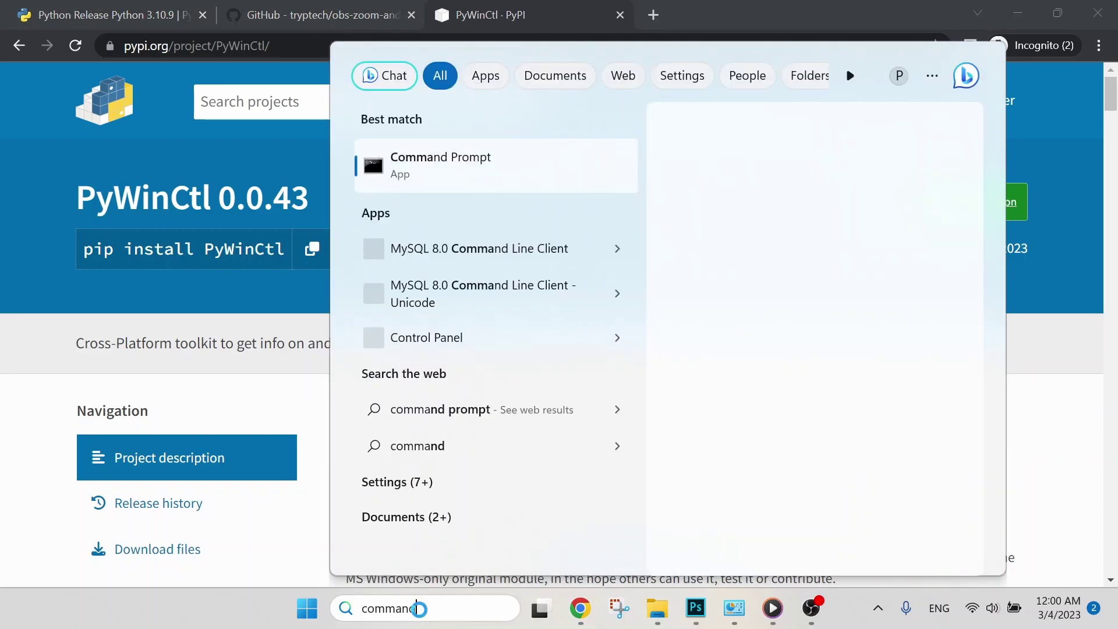
pyautogui.click(508, 182)
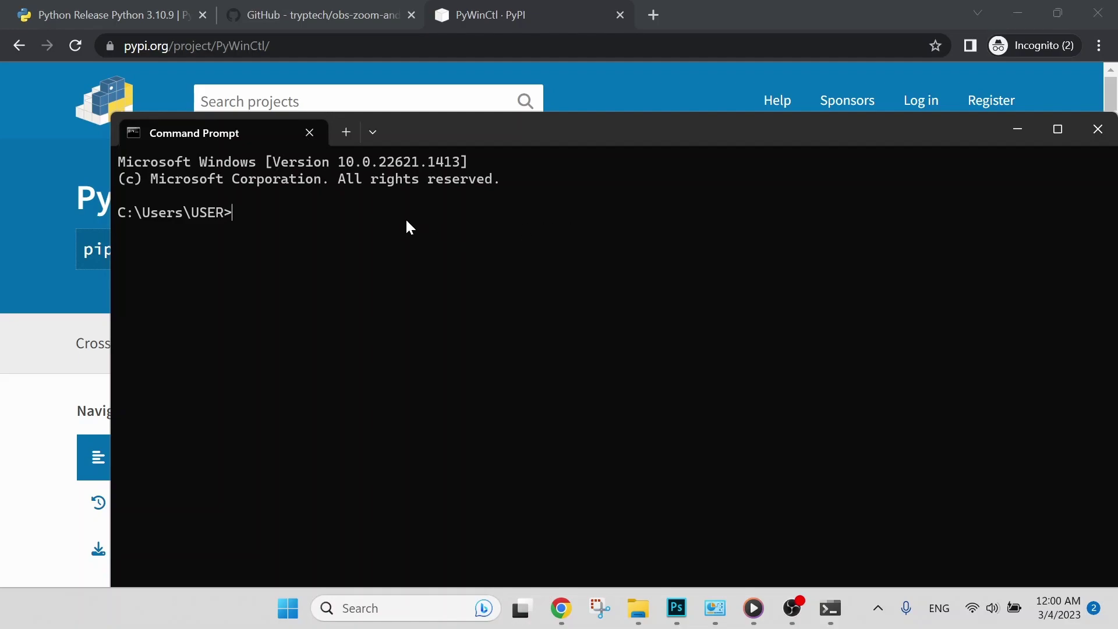
# Step: Run pip install PyWinCtl==0.0.38 in Command Prompt, then close the window
pyautogui.write('pip install PyWinCtl==0.0.38')
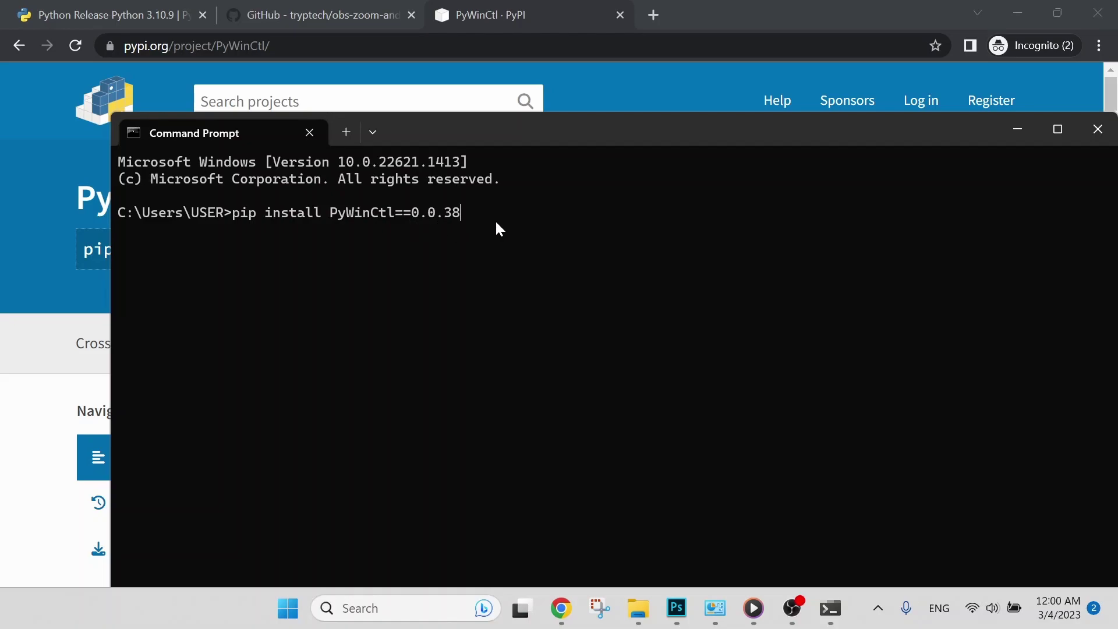
pyautogui.press('Return')
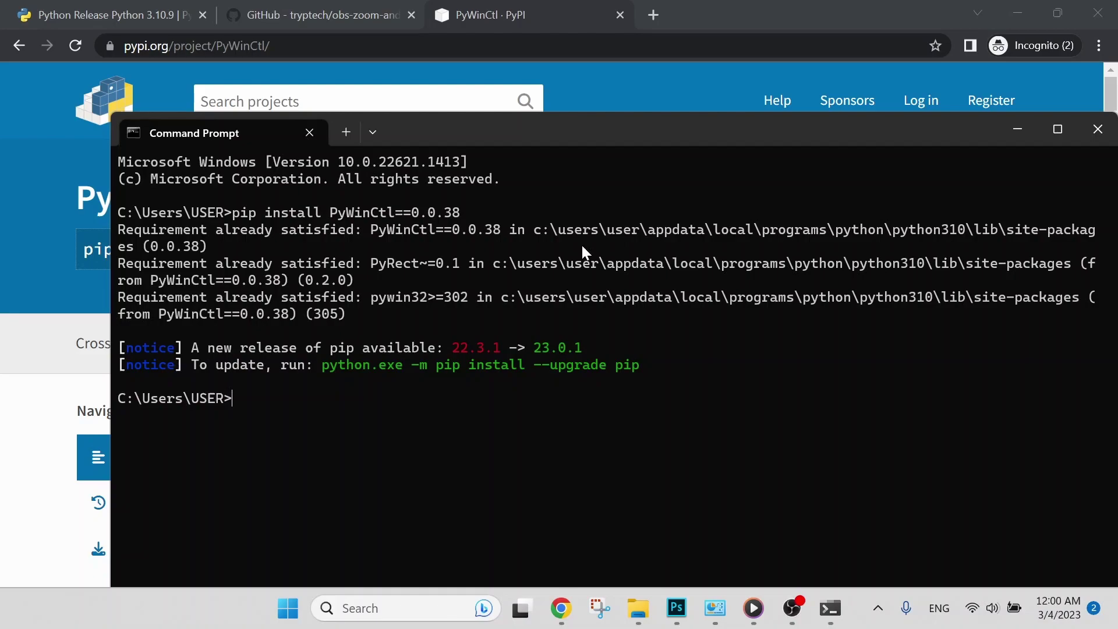
pyautogui.click(1104, 131)
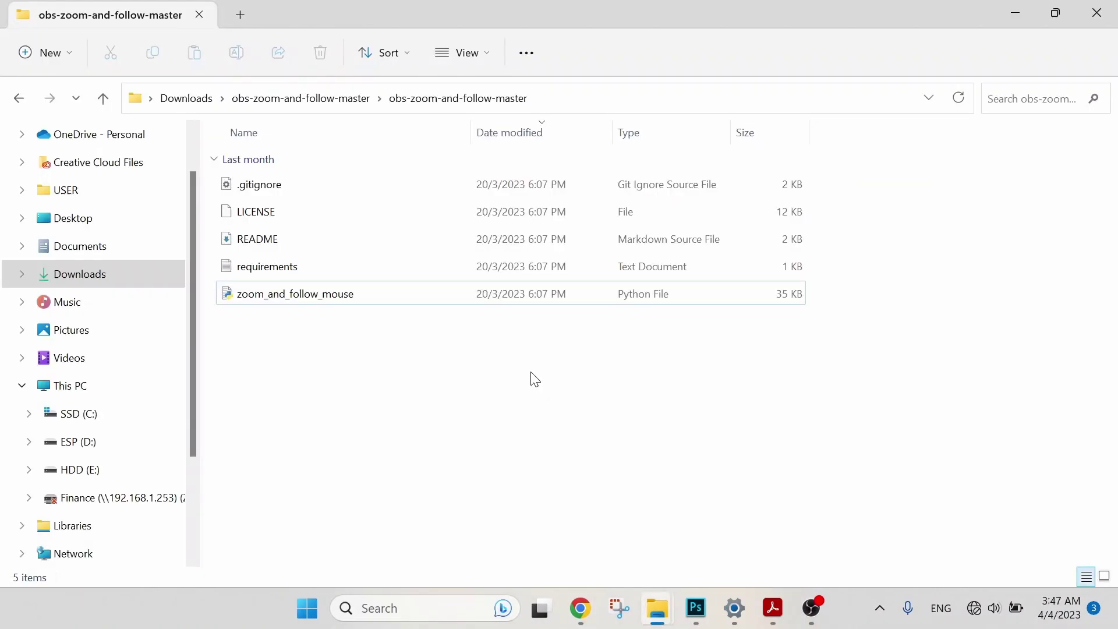
# Step: Select the 35 KB zoom_and_follow_mouse file in the obs-zoom-and-follow-master folder
pyautogui.click(400, 307)
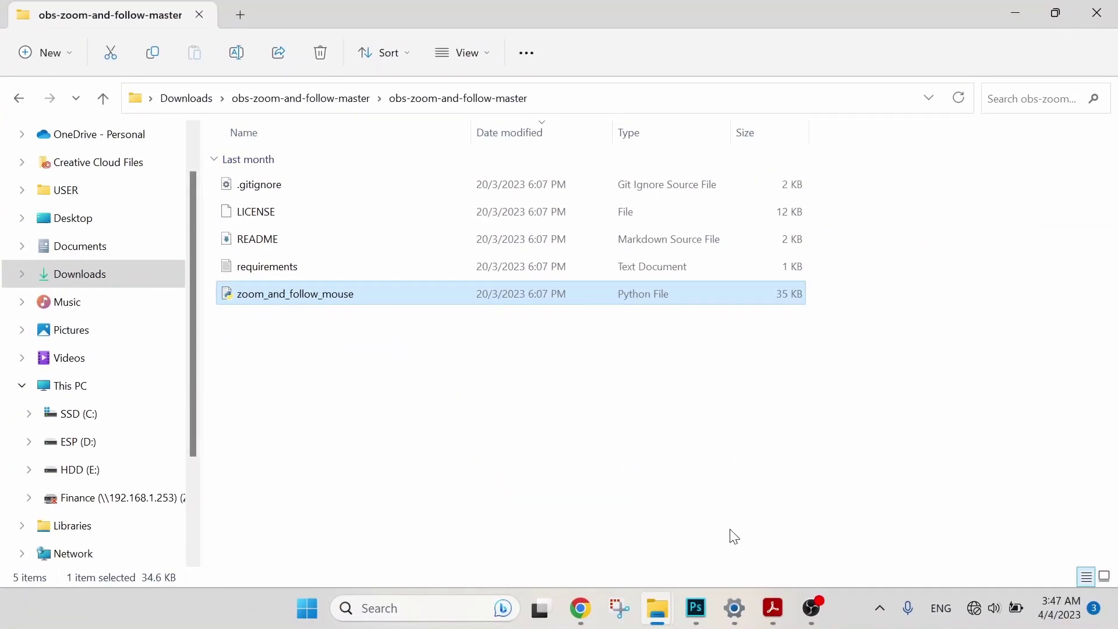
# Step: Bring OBS Studio forward and open the Scripts window from Tools
pyautogui.click(815, 607)
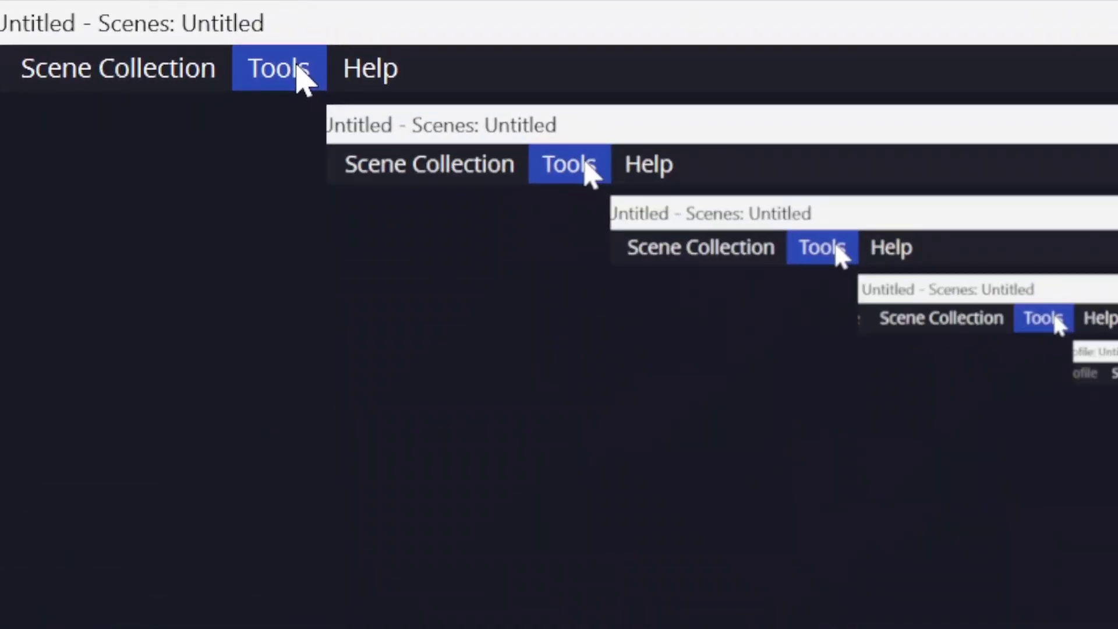
pyautogui.click(324, 32)
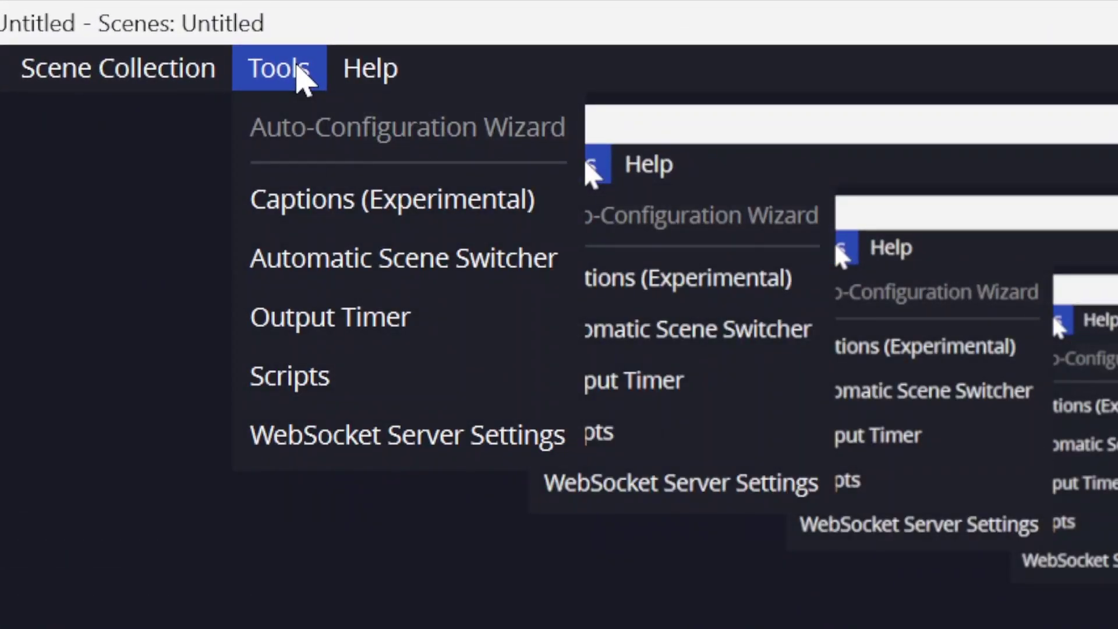
pyautogui.click(339, 166)
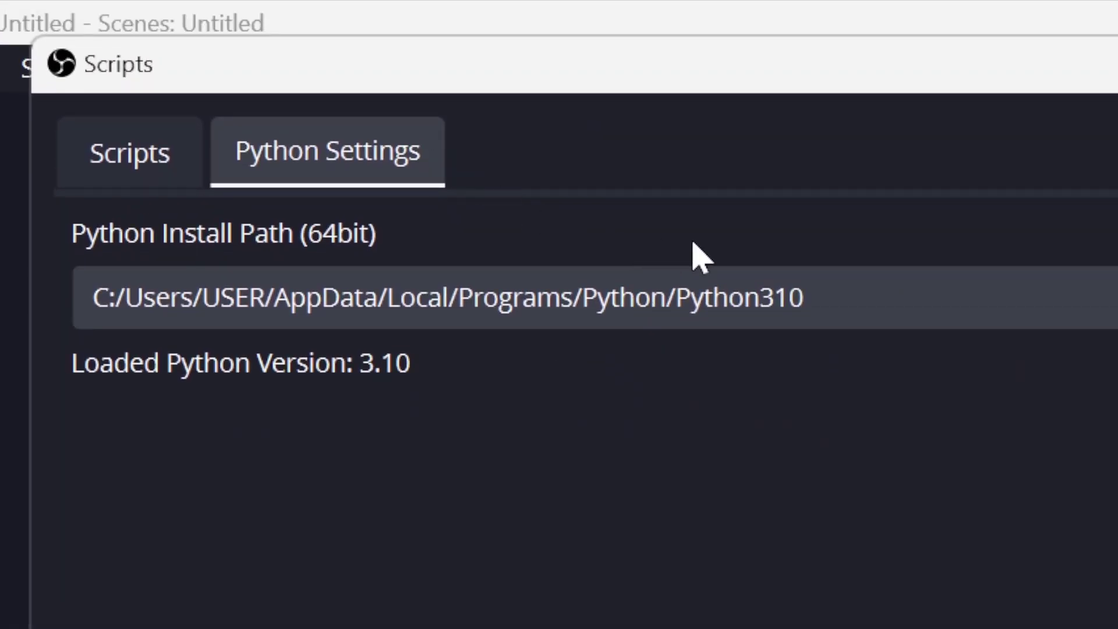
# Step: Inspect the Python Install Path field pointing to the Python310 folder
pyautogui.moveTo(854, 310); pyautogui.dragTo(80, 303)
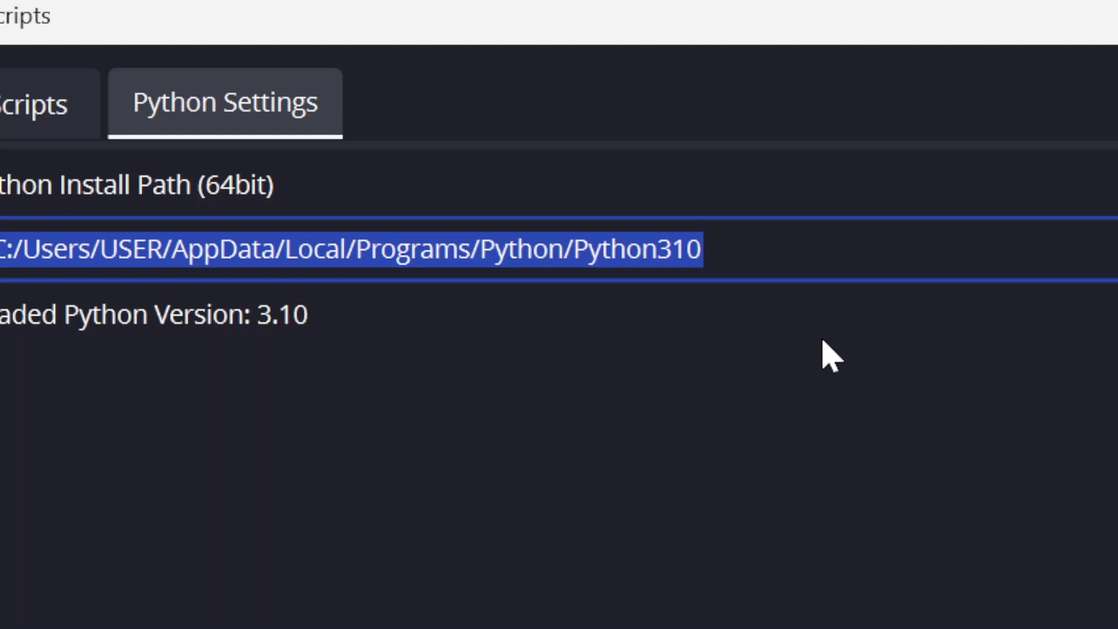
pyautogui.click(756, 273)
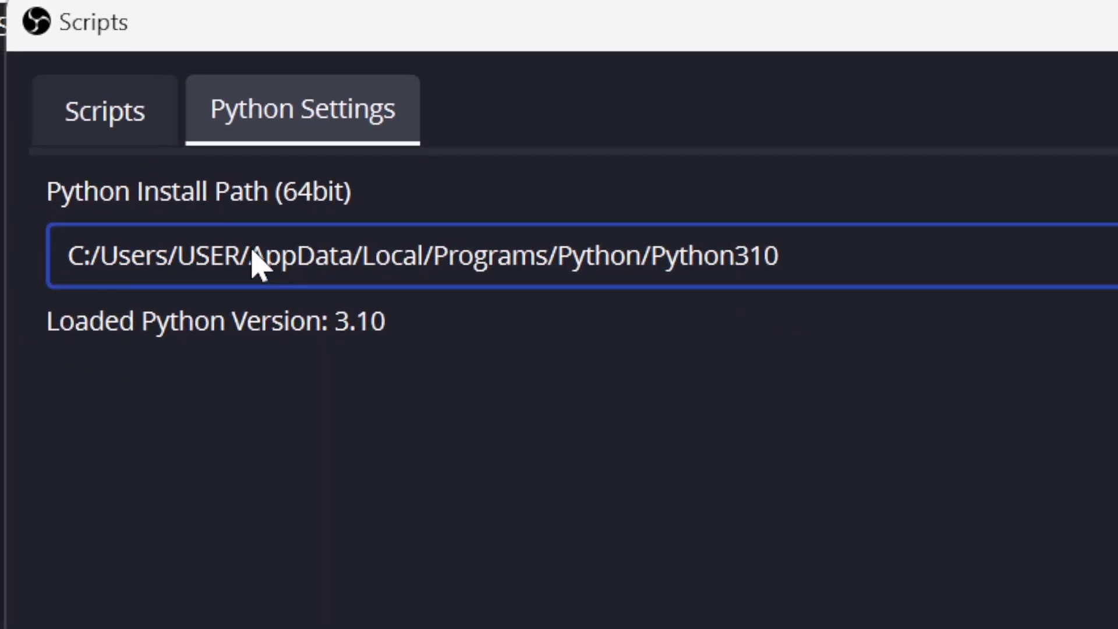
pyautogui.doubleClick(203, 256)
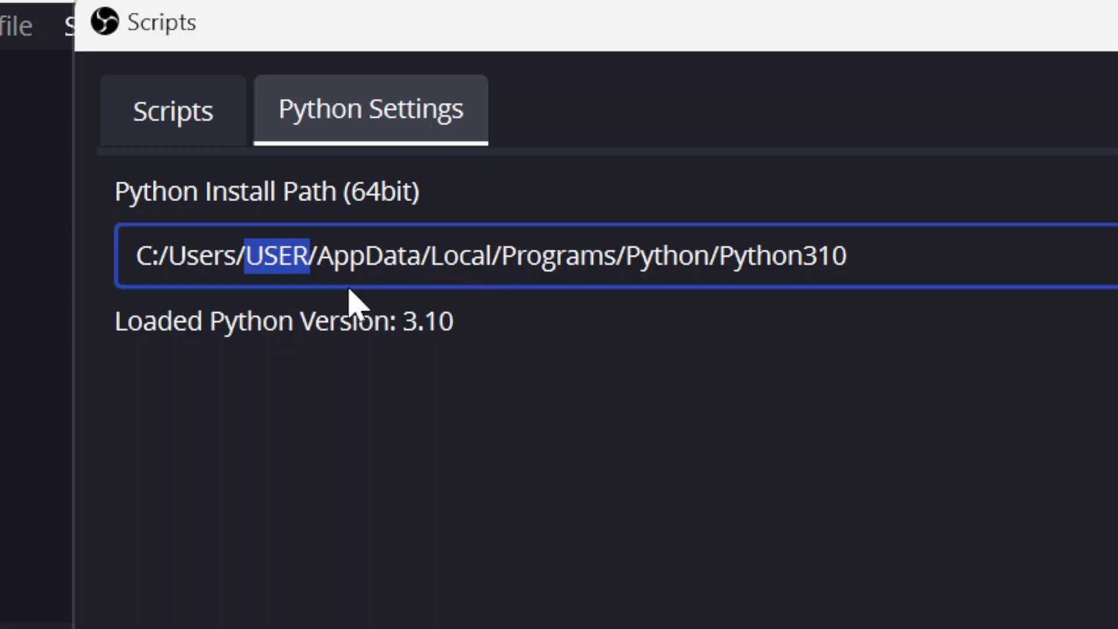
pyautogui.click(364, 278)
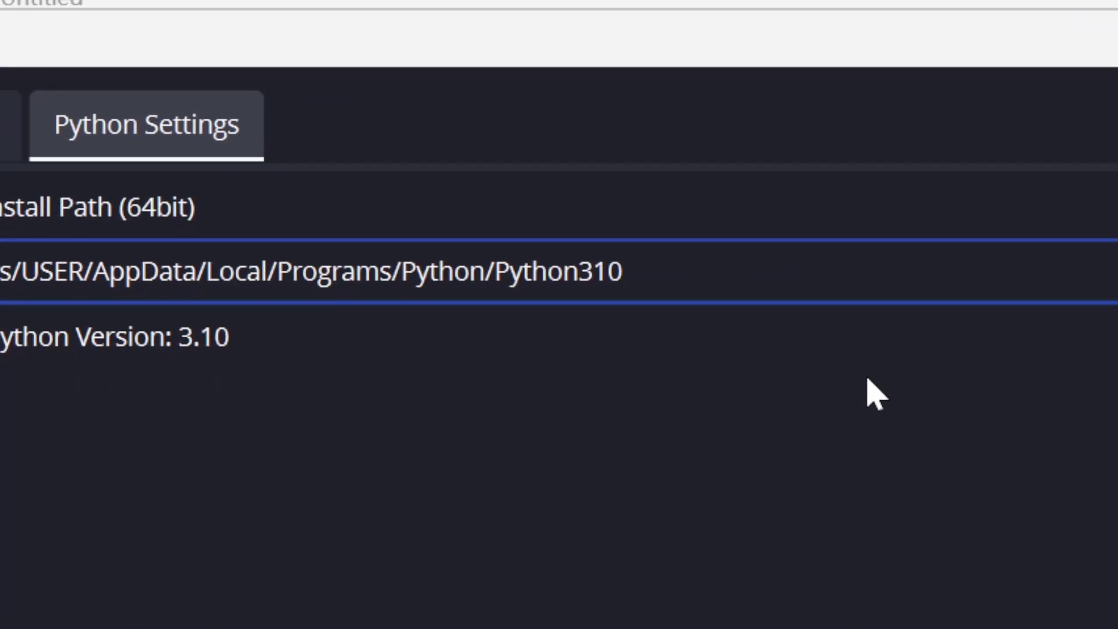
# Step: Browse for the Python install path and navigate to the user's home folder on C:
pyautogui.click(867, 278)
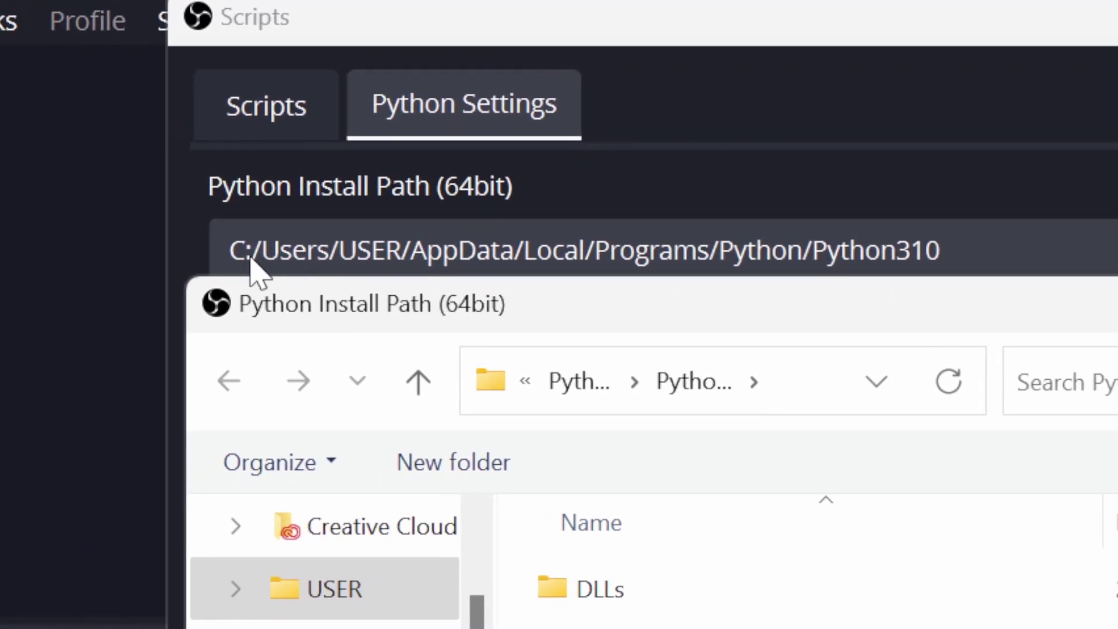
pyautogui.scroll(-2, 492, 392)
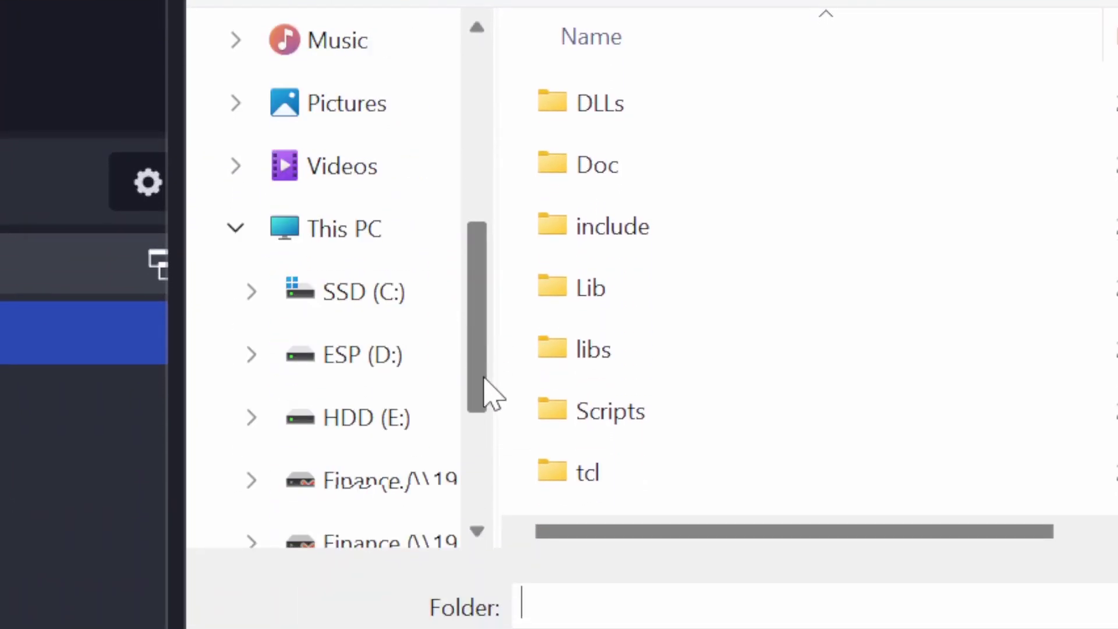
pyautogui.click(408, 290)
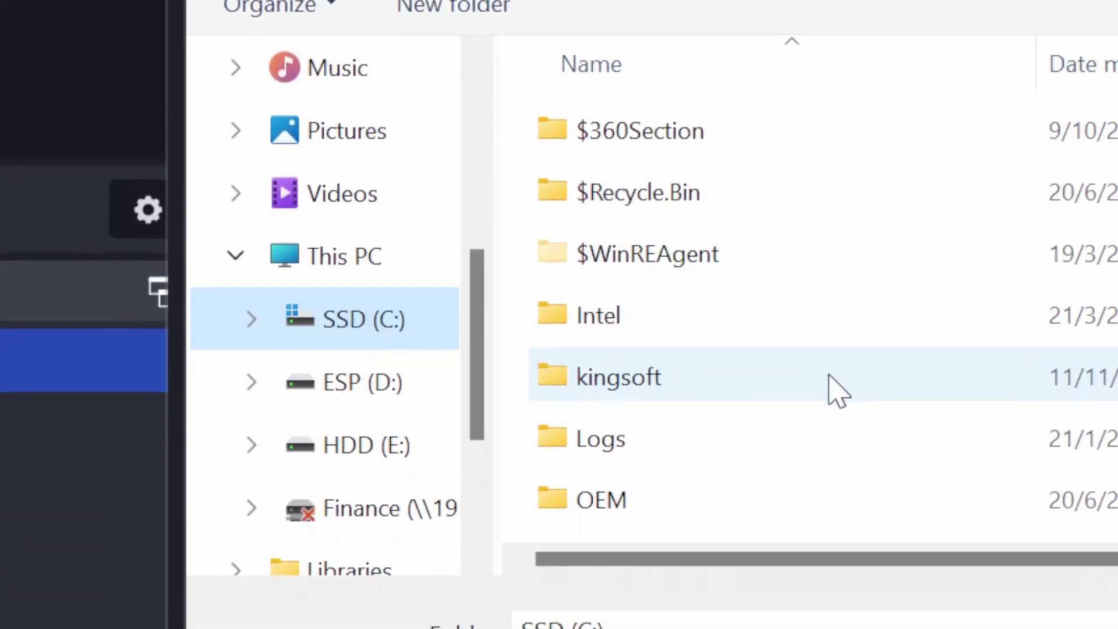
pyautogui.scroll(-3, 833, 389)
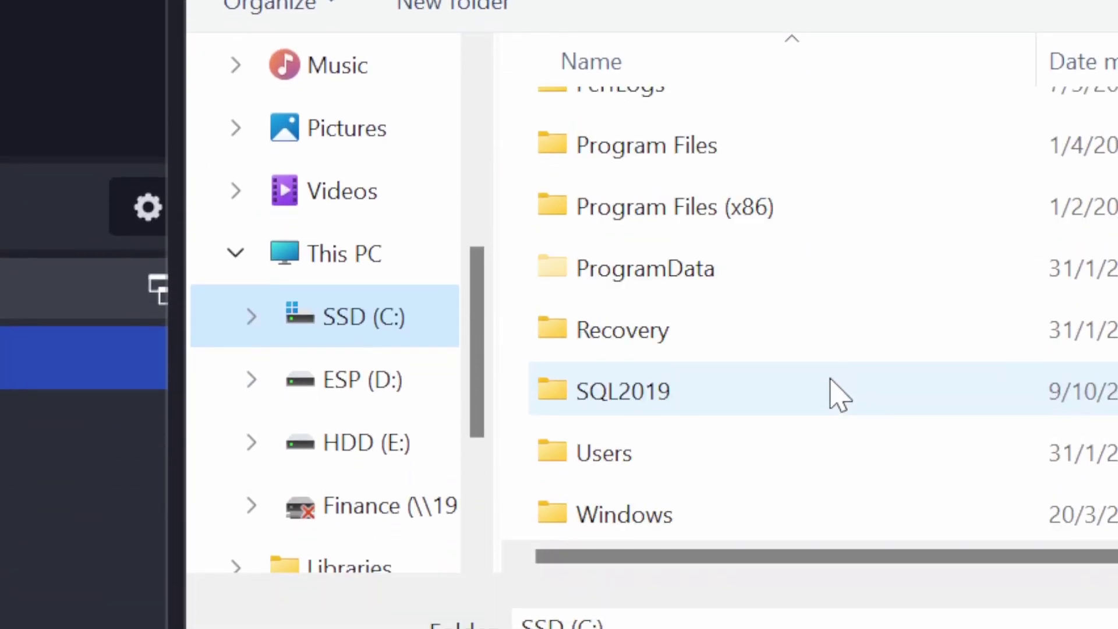
pyautogui.doubleClick(822, 378)
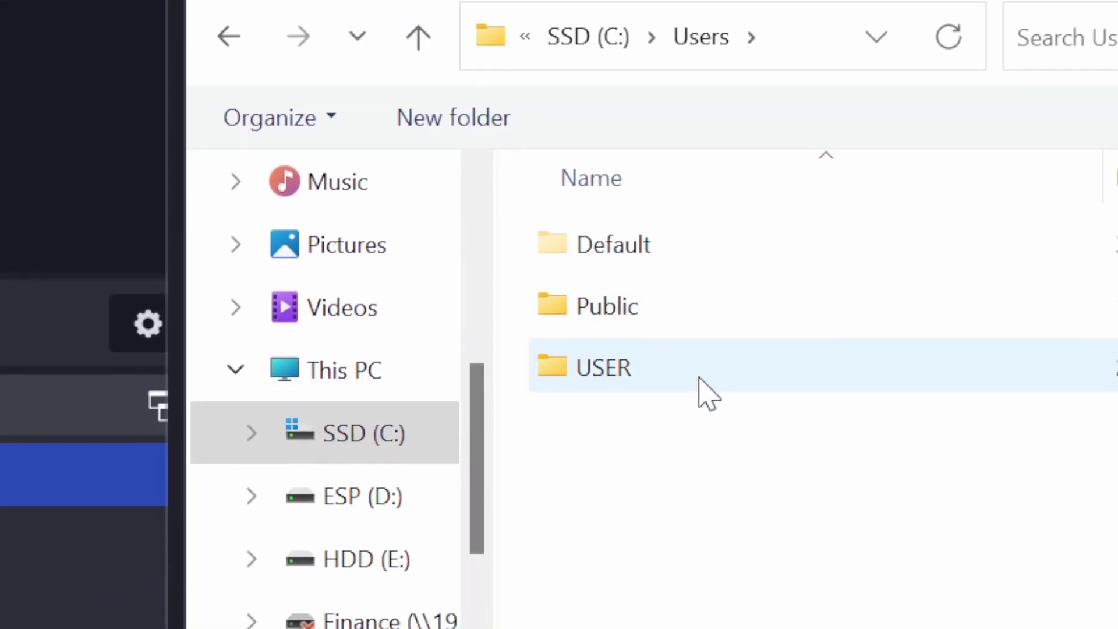
pyautogui.moveTo(711, 370)
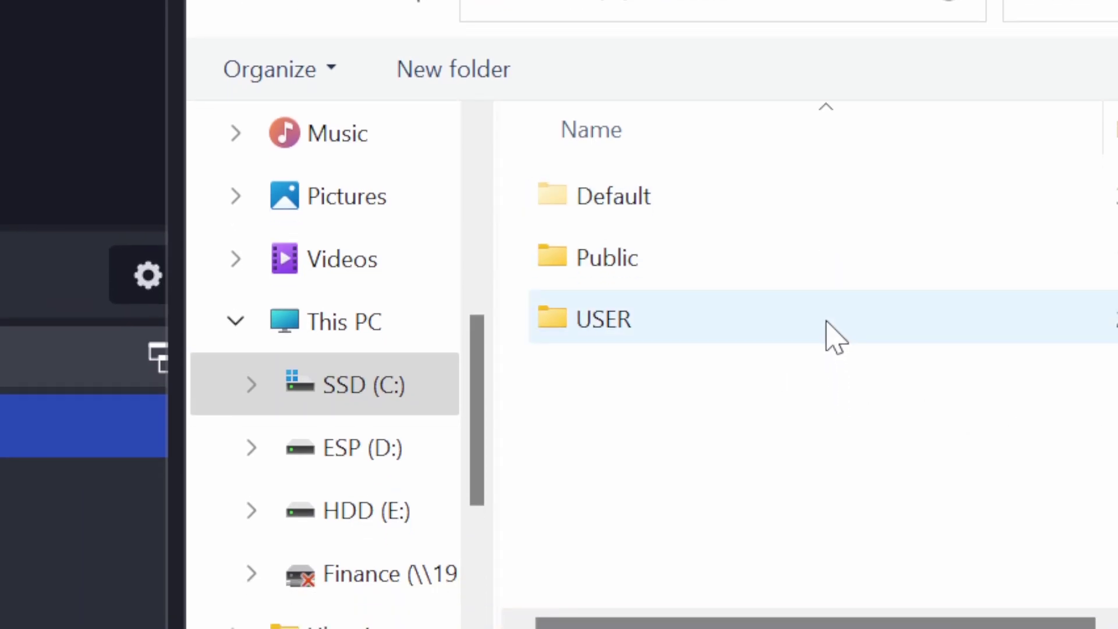
pyautogui.moveTo(656, 312)
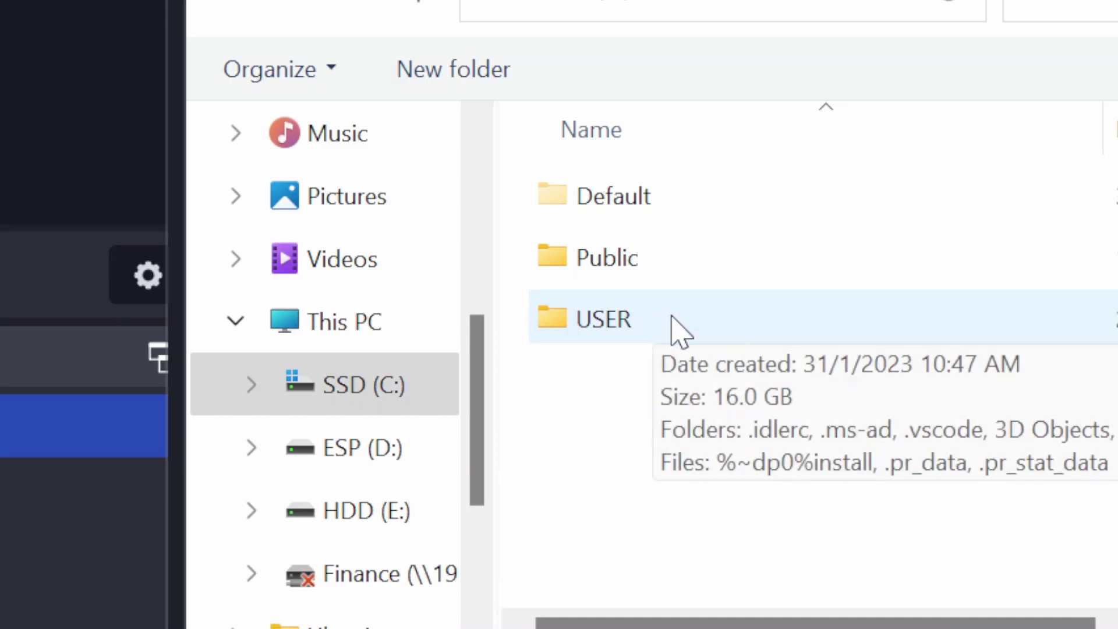
pyautogui.doubleClick(677, 329)
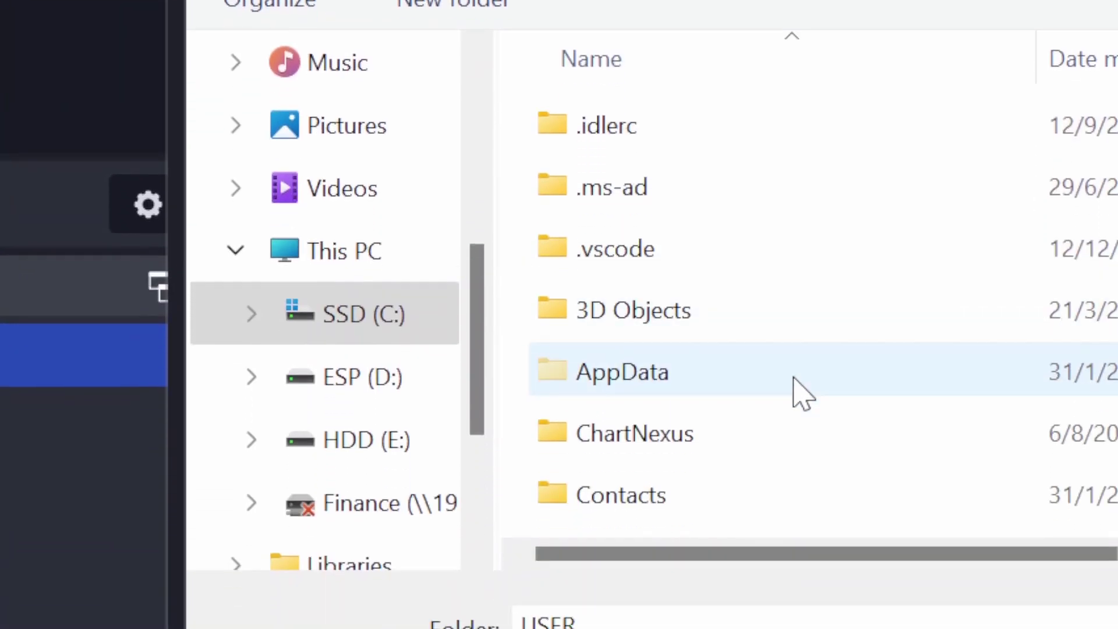
# Step: Go into AppData\Local\Programs\Python\Python310 in the folder picker
pyautogui.moveTo(798, 394)
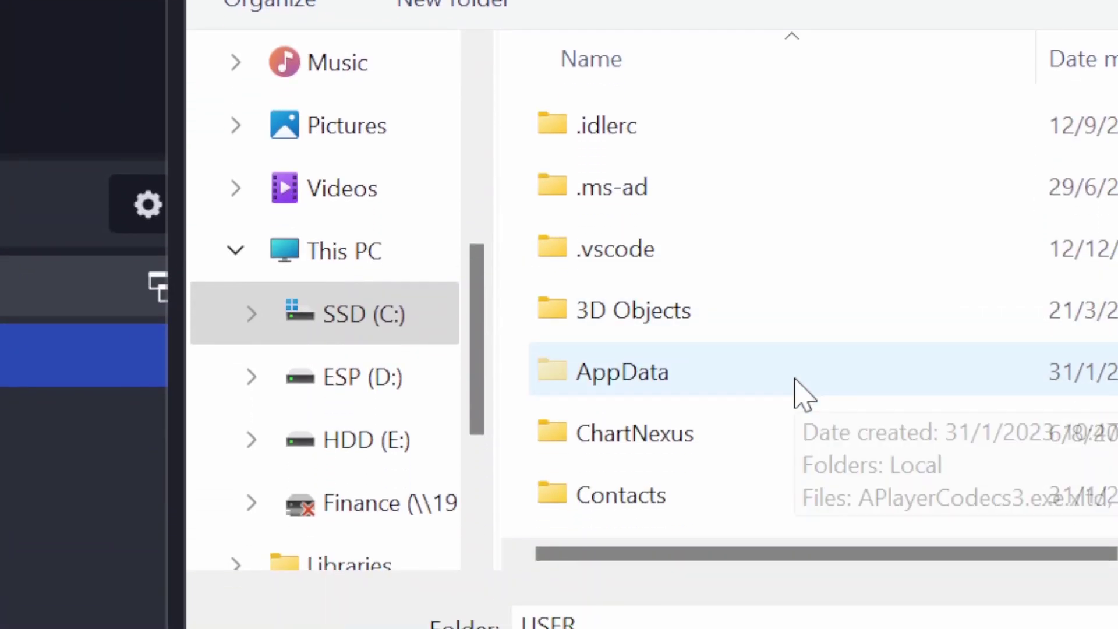
pyautogui.doubleClick(795, 380)
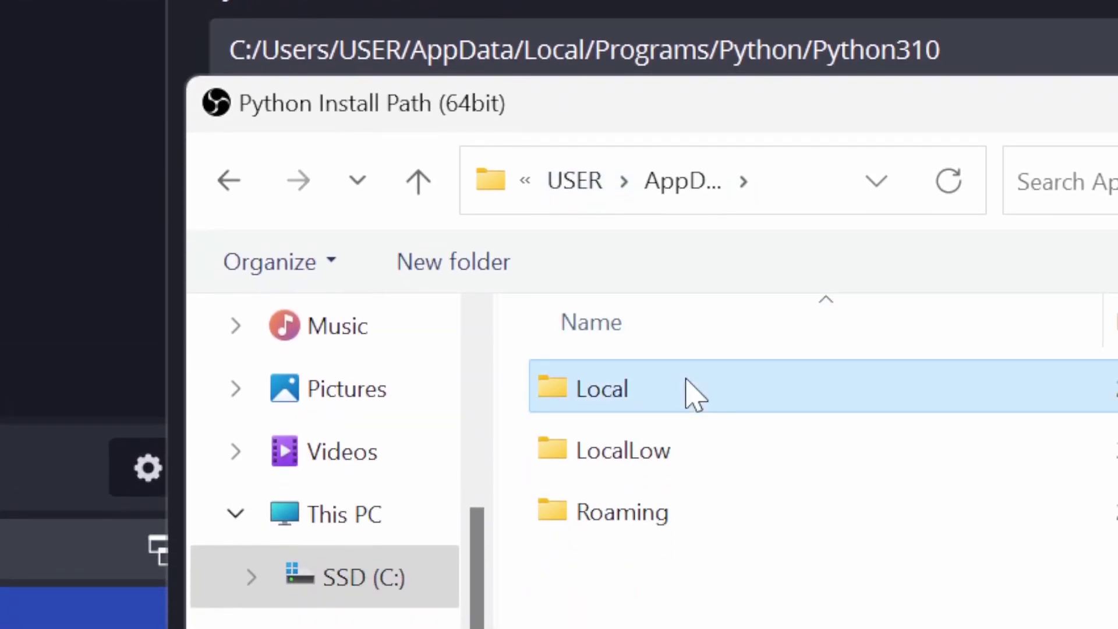
pyautogui.doubleClick(693, 600)
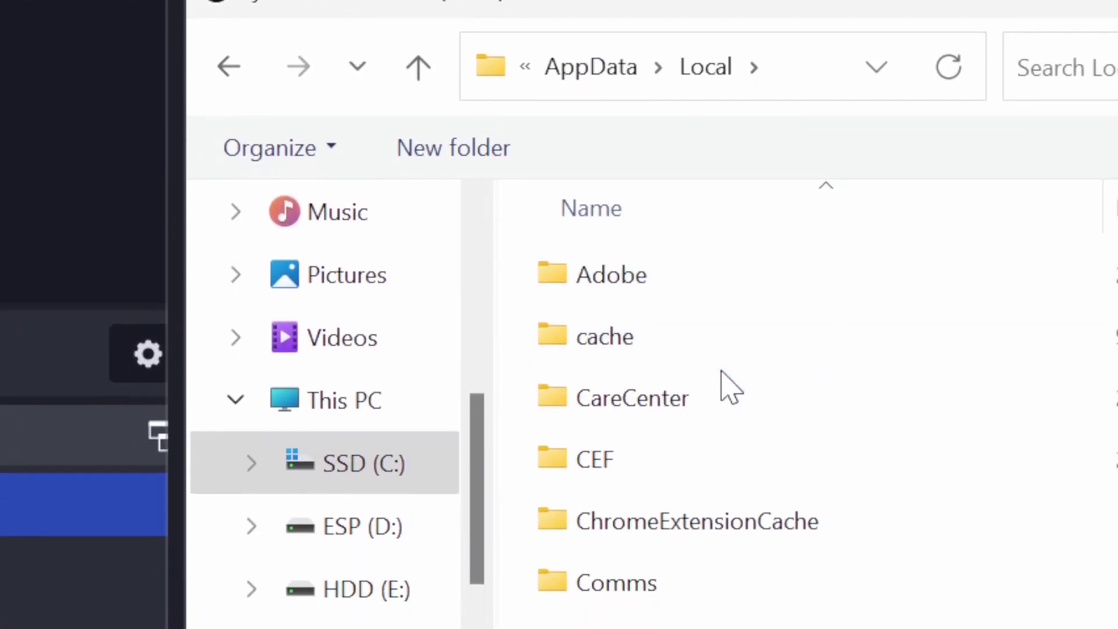
pyautogui.scroll(-8, 734, 504)
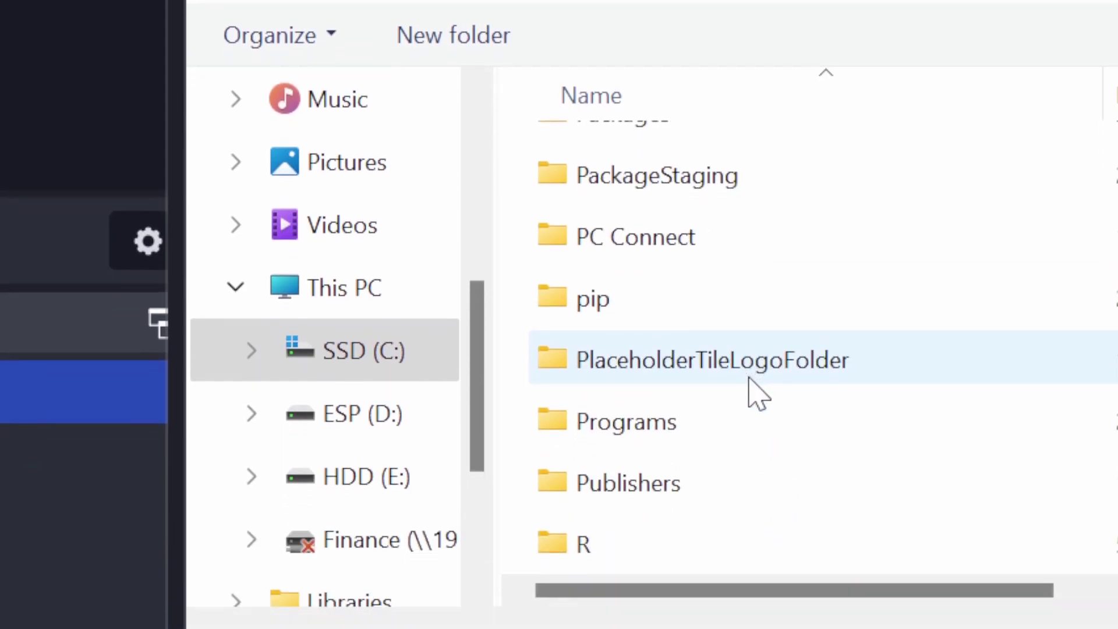
pyautogui.doubleClick(756, 424)
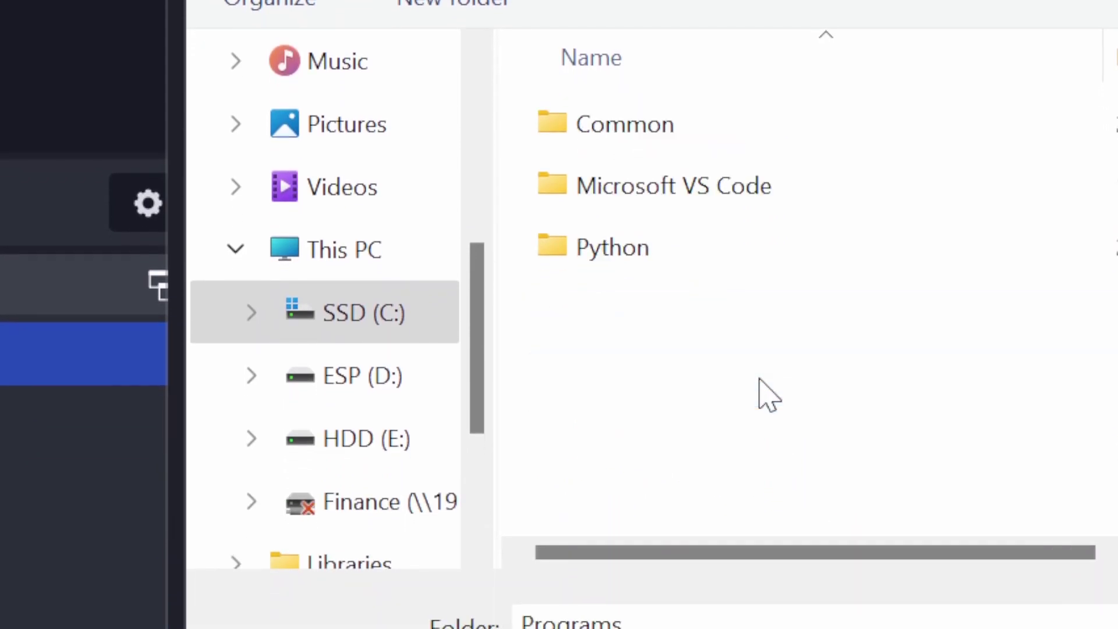
pyautogui.doubleClick(790, 255)
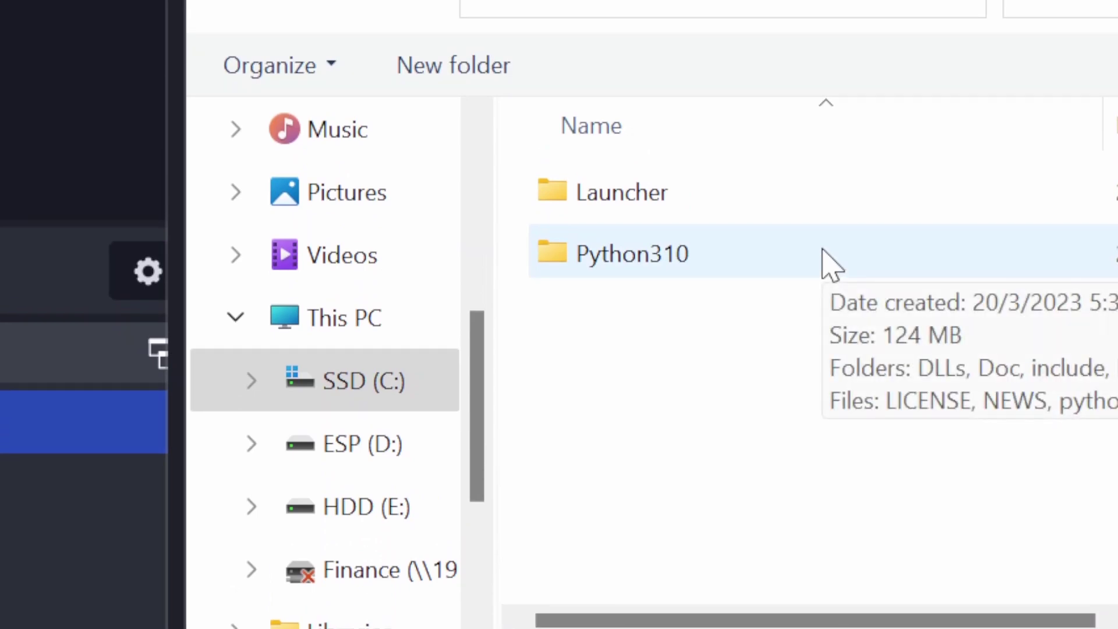
pyautogui.doubleClick(831, 266)
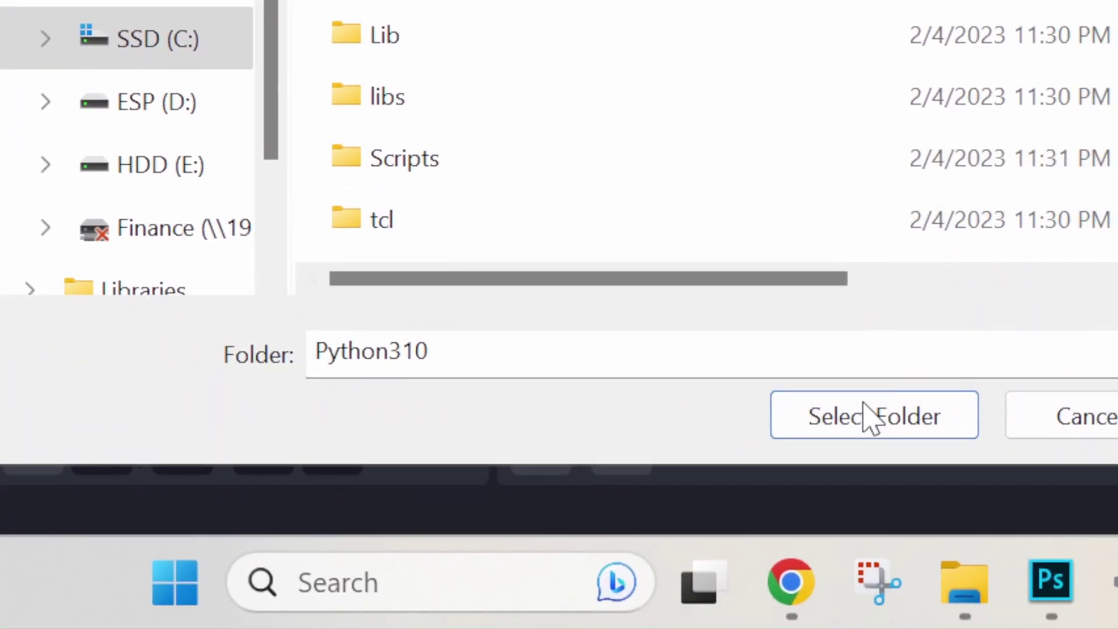
pyautogui.click(874, 422)
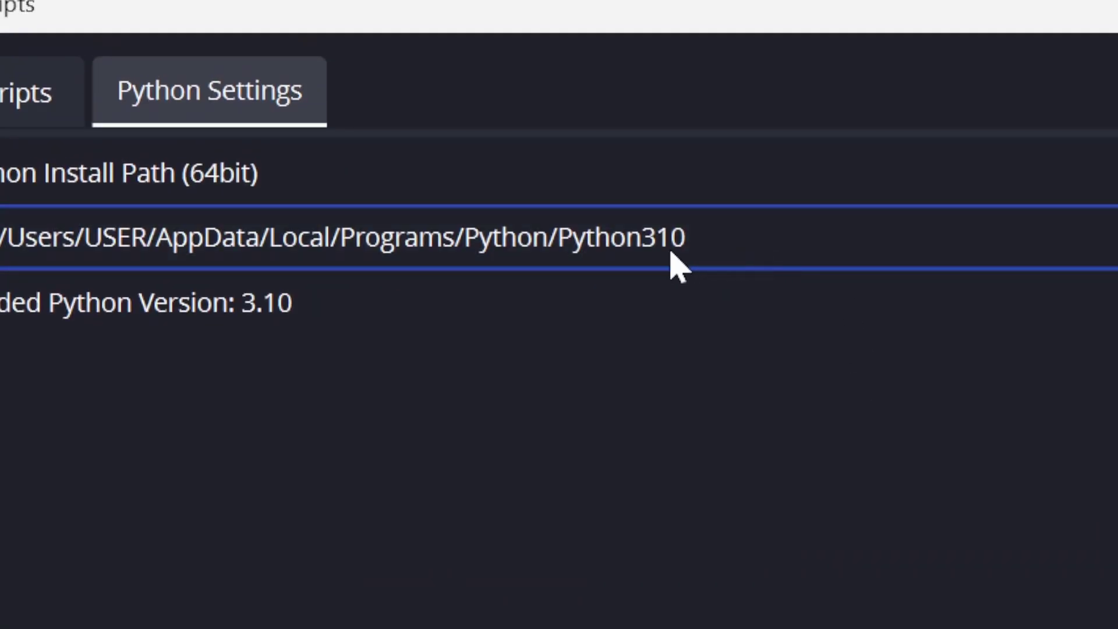
pyautogui.moveTo(670, 252); pyautogui.dragTo(0, 242)
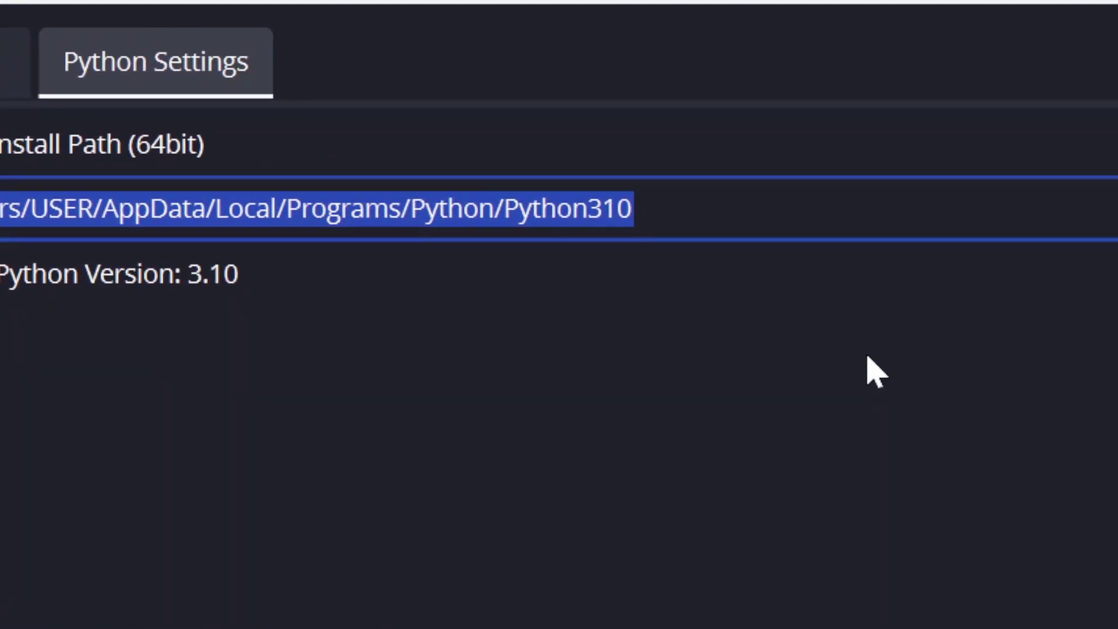
pyautogui.click(799, 219)
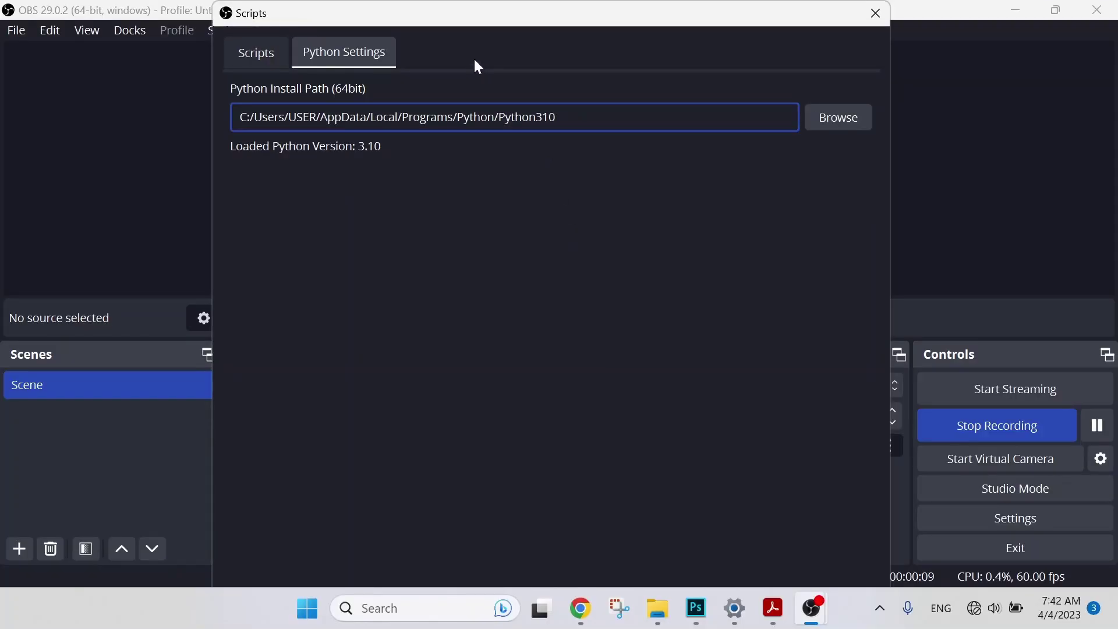
# Step: Open the Add Scripts dialog and check its frontend-tools\scripts folder path
pyautogui.click(263, 59)
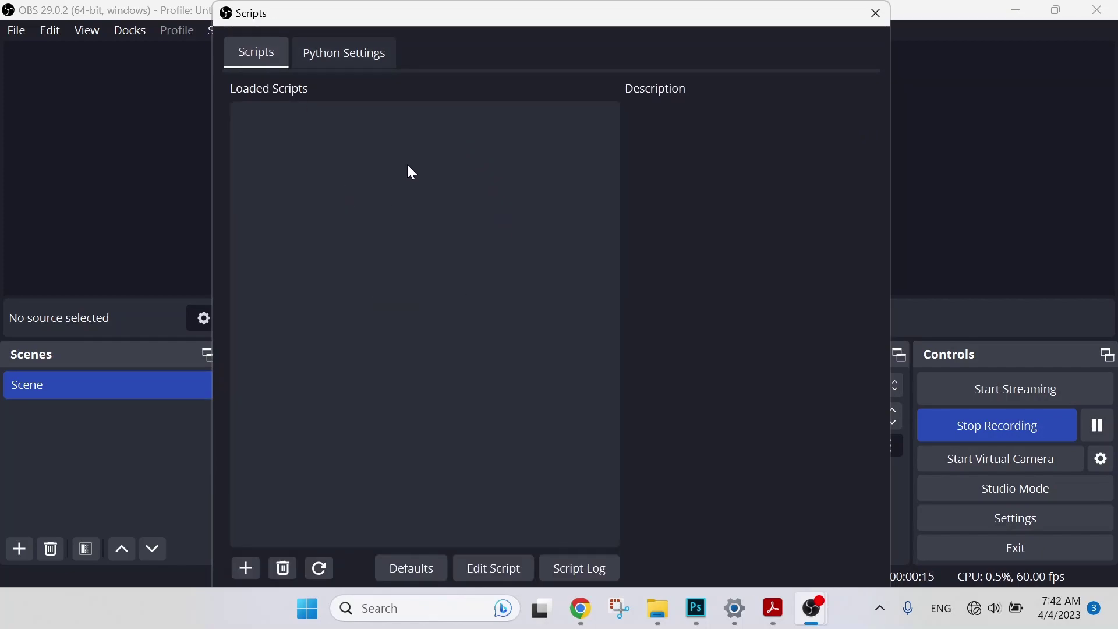
pyautogui.click(257, 565)
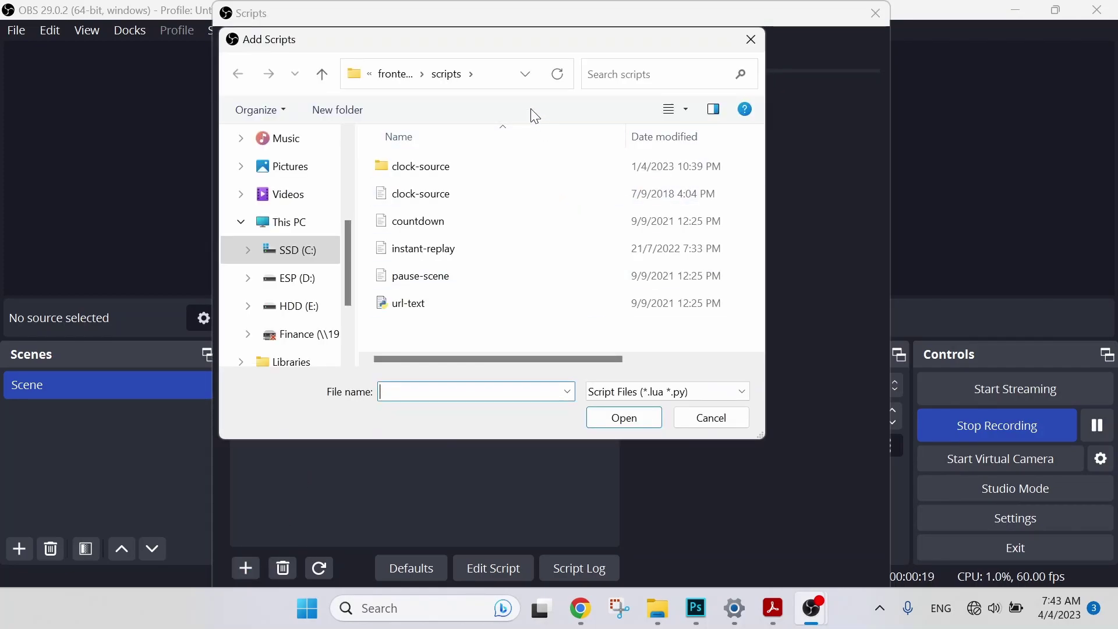
pyautogui.click(492, 74)
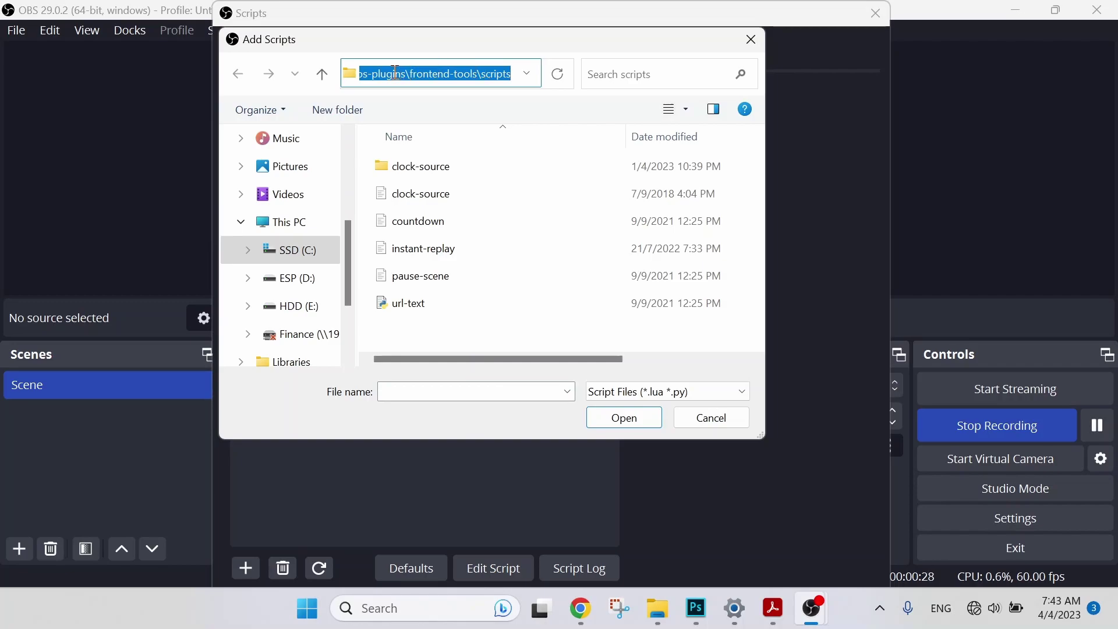
pyautogui.click(367, 71)
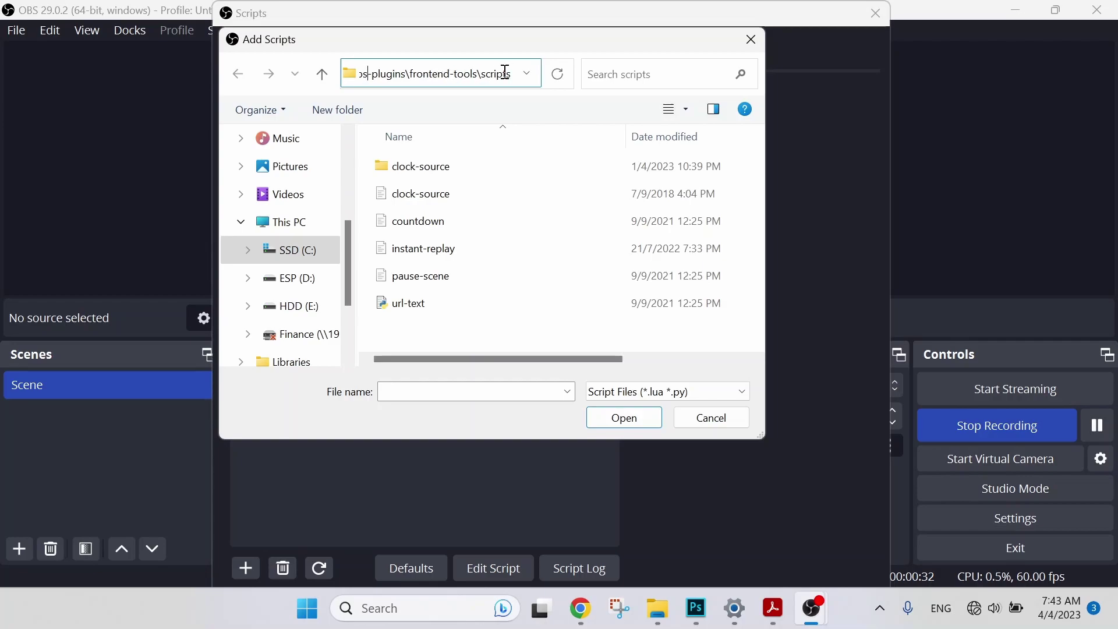
pyautogui.click(544, 340)
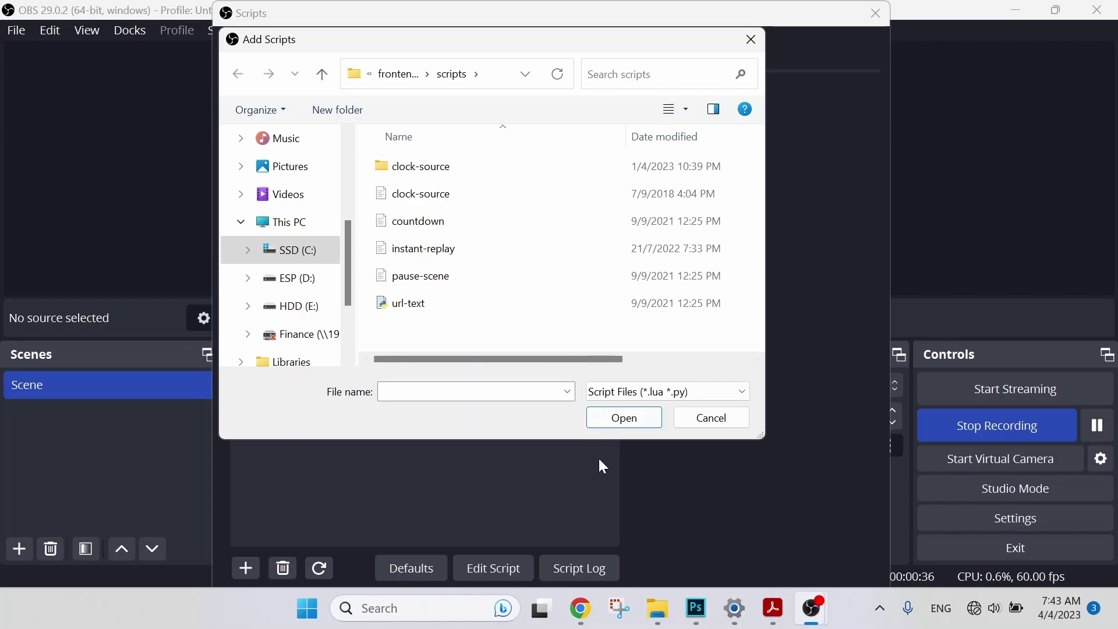
# Step: Select the zoom_and_follow_mouse script file in File Explorer's obs-zoom-and-follow-master folder
pyautogui.click(659, 603)
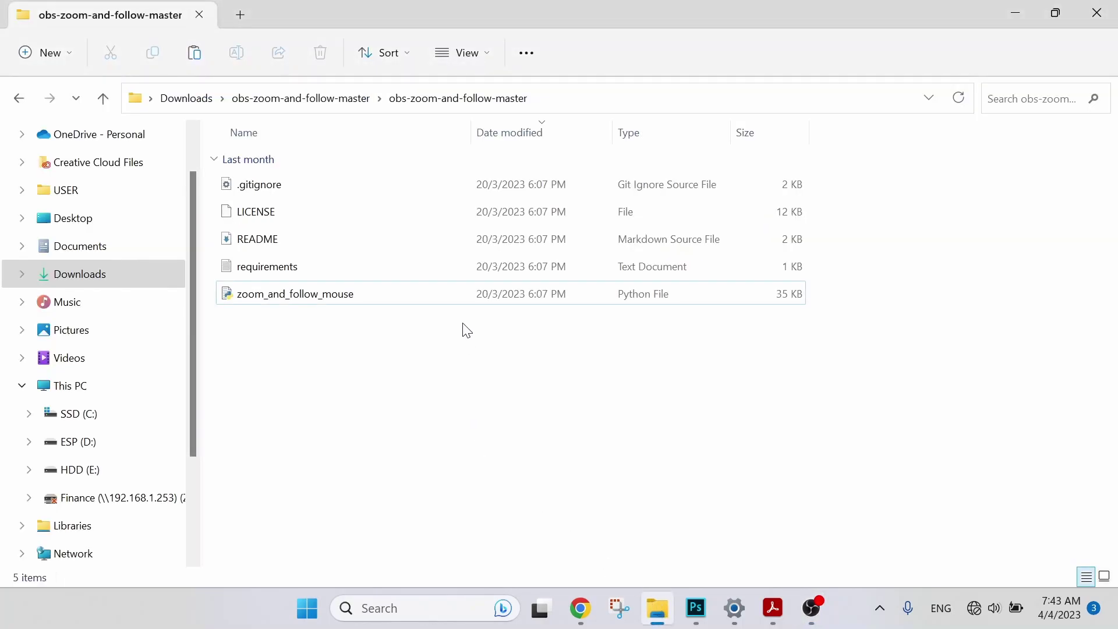
pyautogui.moveTo(465, 324); pyautogui.dragTo(470, 287)
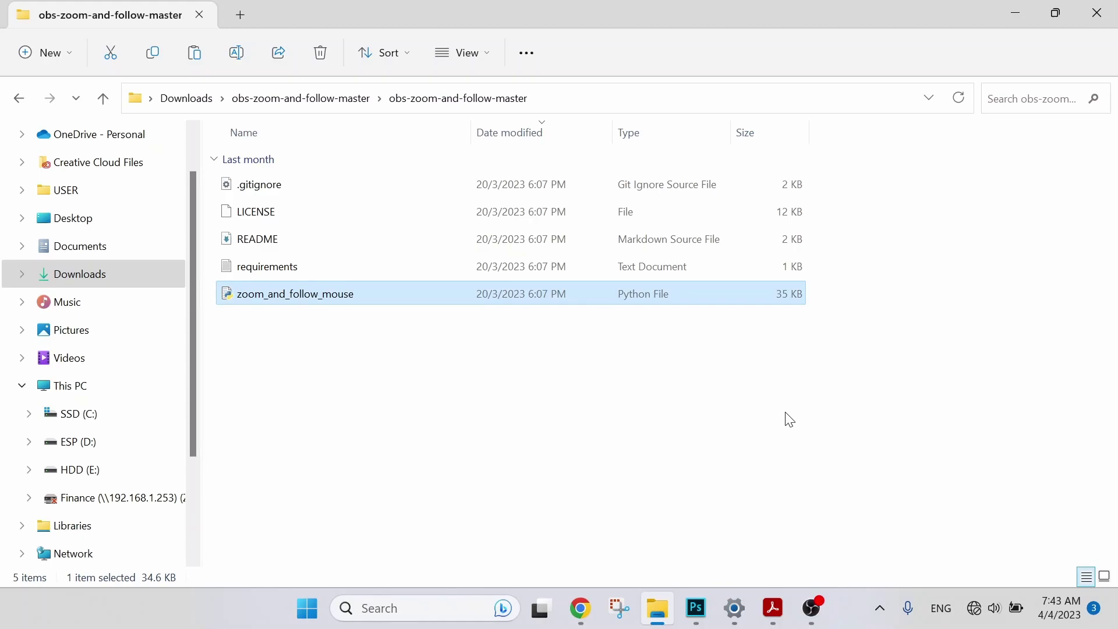
pyautogui.moveTo(484, 325); pyautogui.dragTo(485, 300)
# Step: Copy zoom_and_follow_mouse.py into the OBS scripts folder, granting admin permission, and load it
pyautogui.moveTo(827, 612)
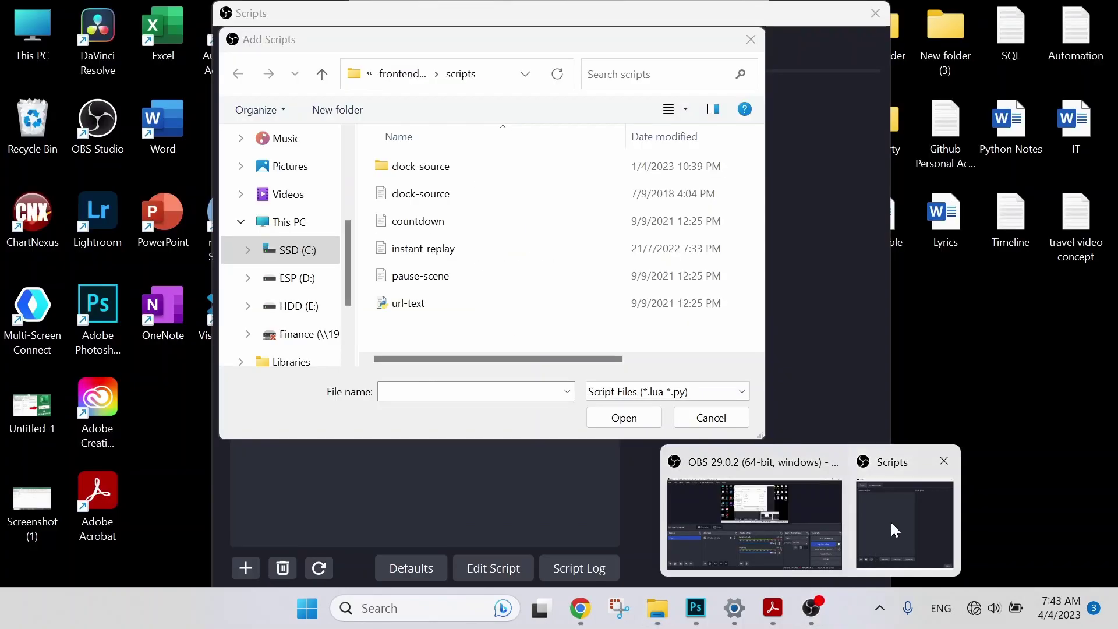
pyautogui.click(890, 520)
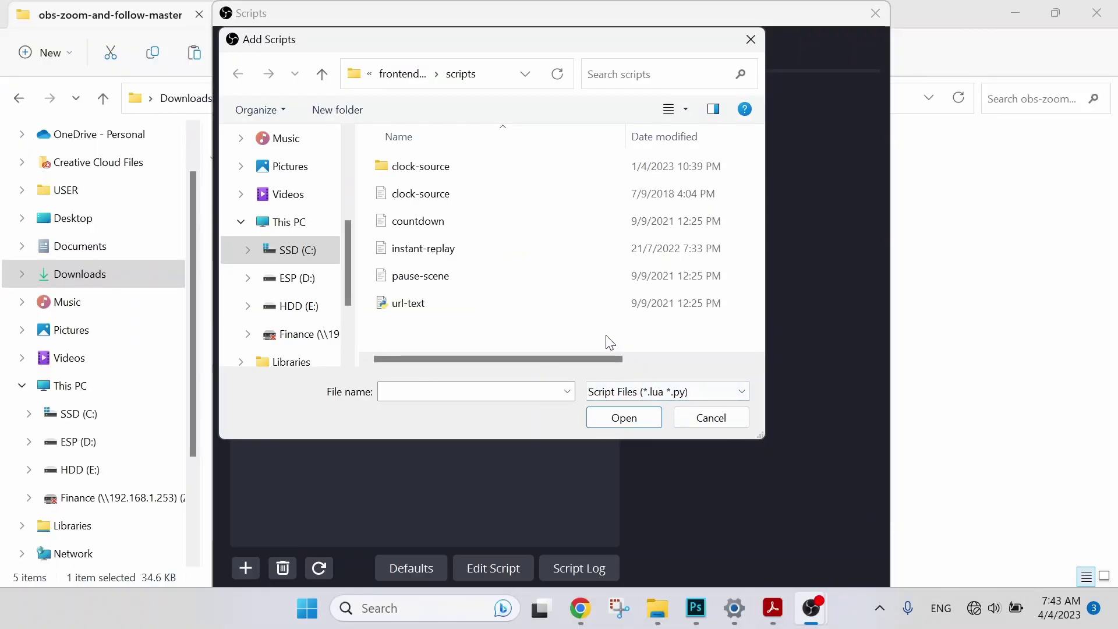
pyautogui.moveTo(610, 342); pyautogui.dragTo(606, 342)
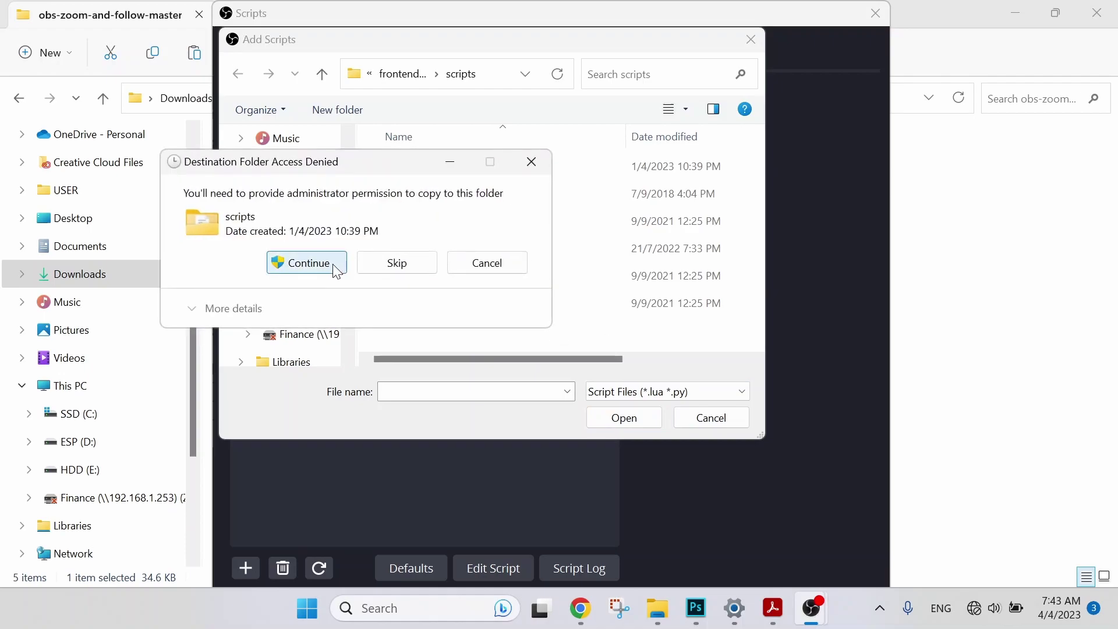
pyautogui.click(307, 263)
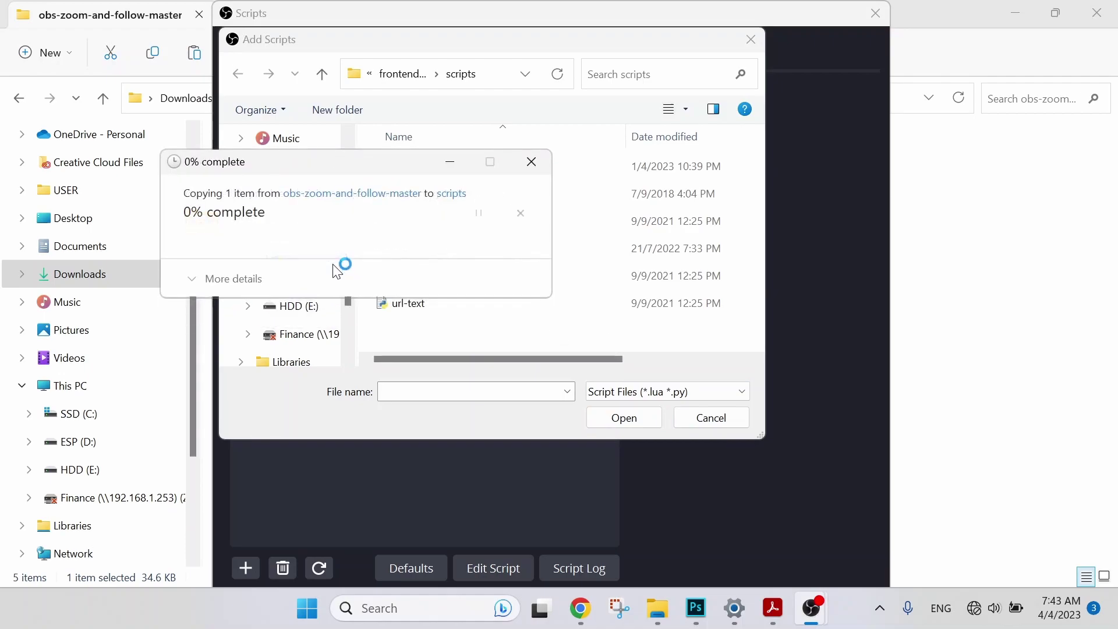
pyautogui.click(502, 439)
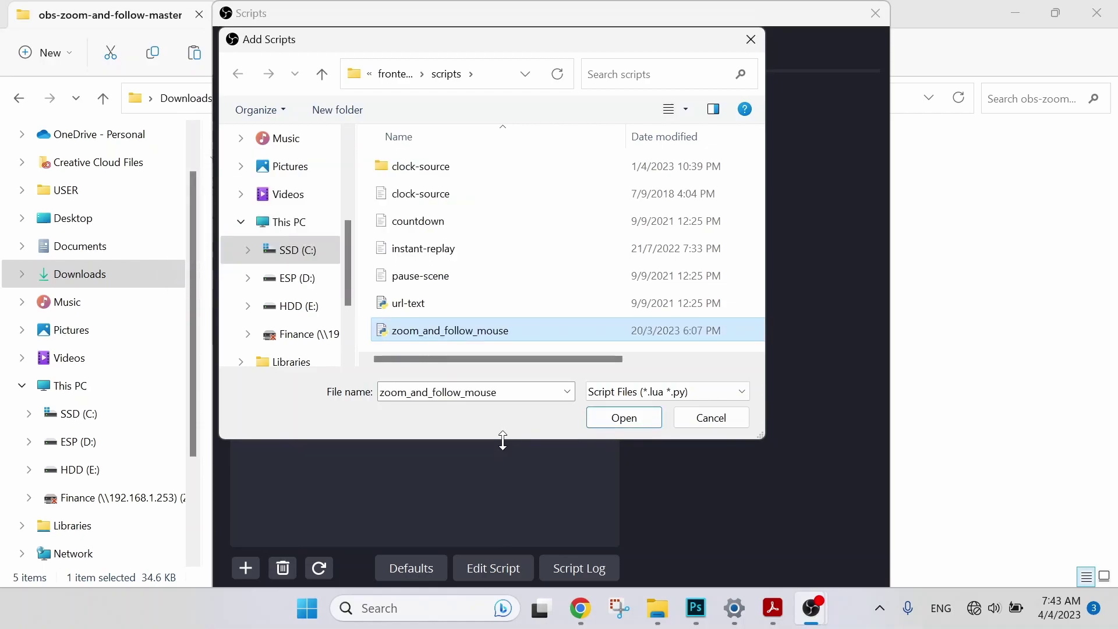
pyautogui.click(624, 421)
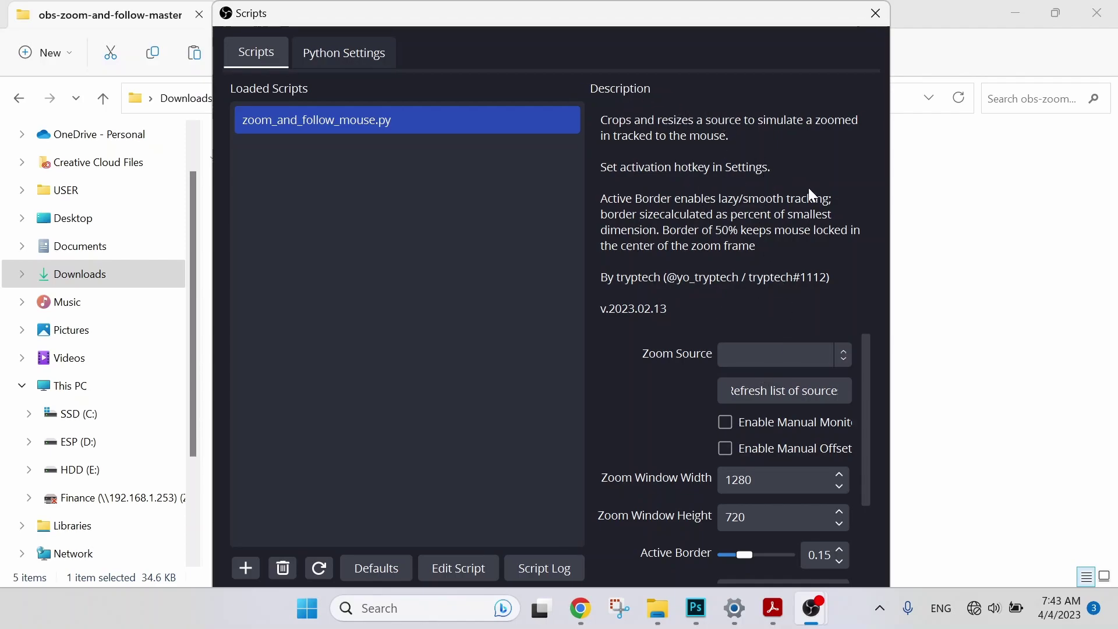
# Step: Enlarge the Scripts window, choose Display Capture as the zoom source, and enable monitor override
pyautogui.doubleClick(765, 5)
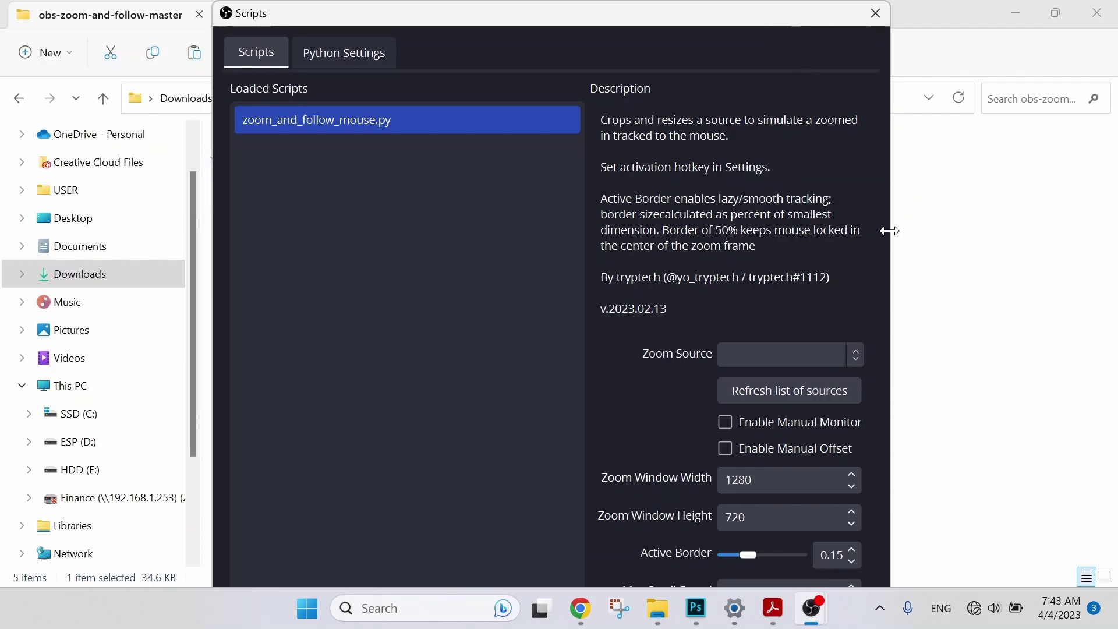
pyautogui.moveTo(889, 231); pyautogui.dragTo(933, 233)
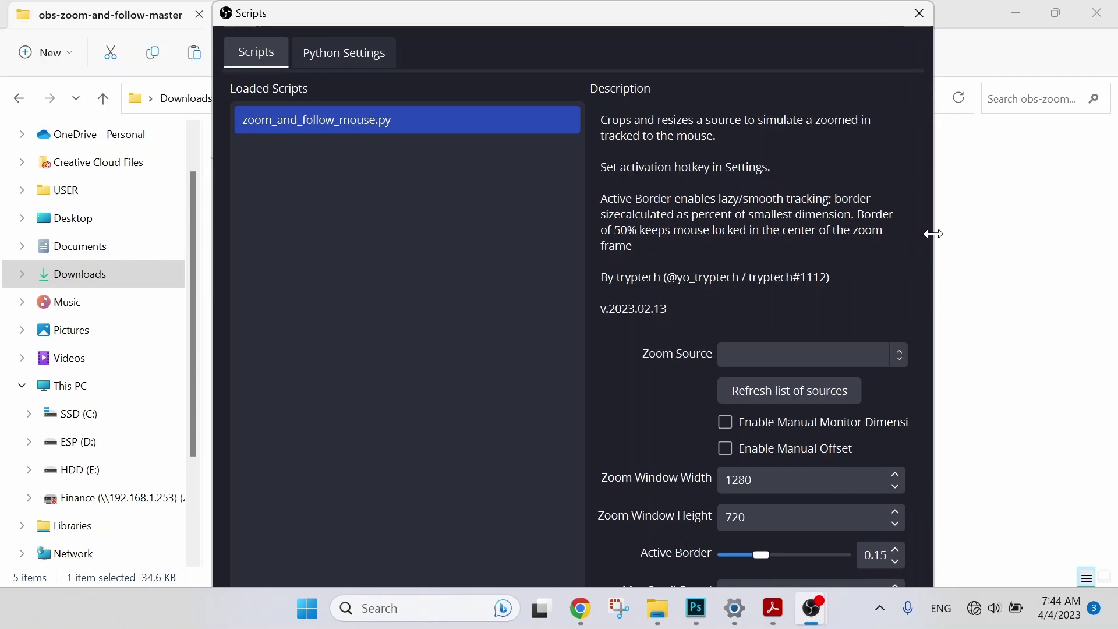
pyautogui.click(899, 362)
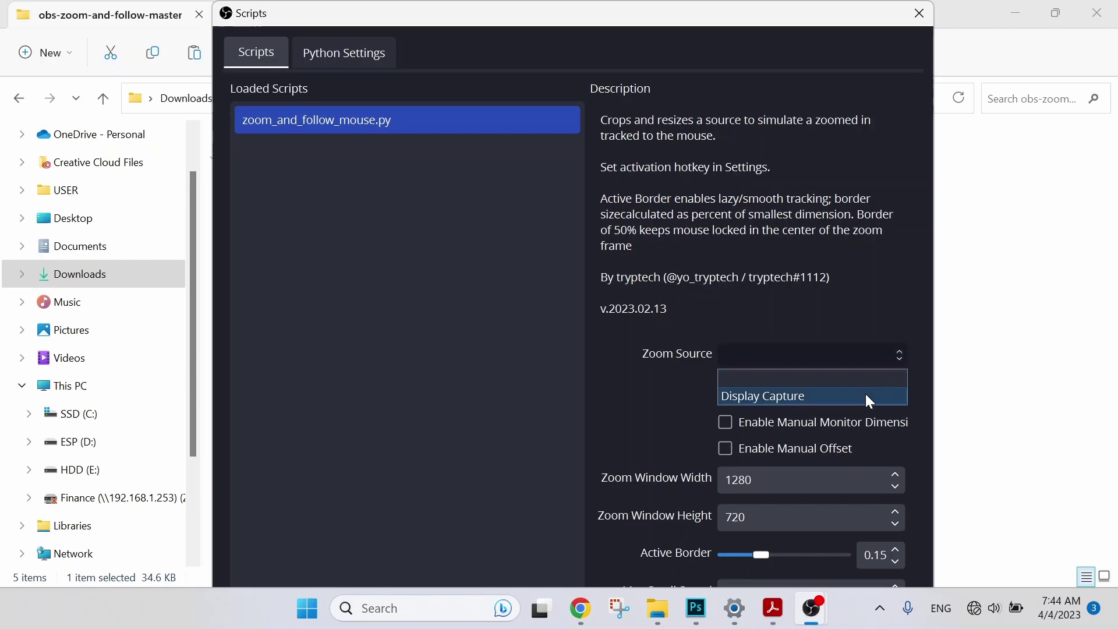
pyautogui.click(865, 394)
pyautogui.scroll(-1, 879, 419)
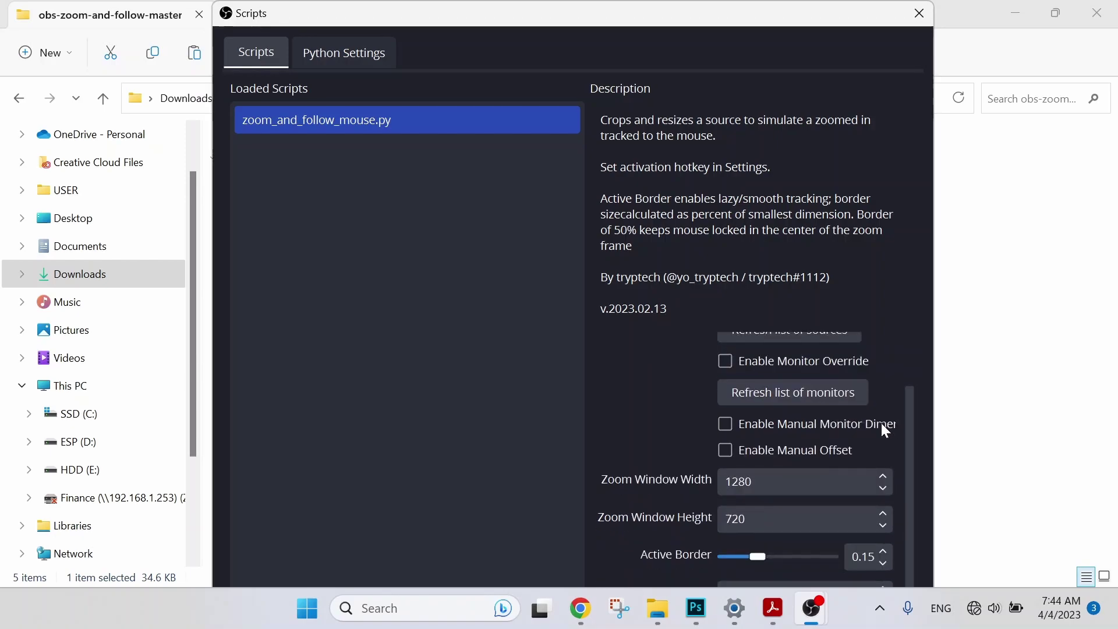
pyautogui.click(725, 361)
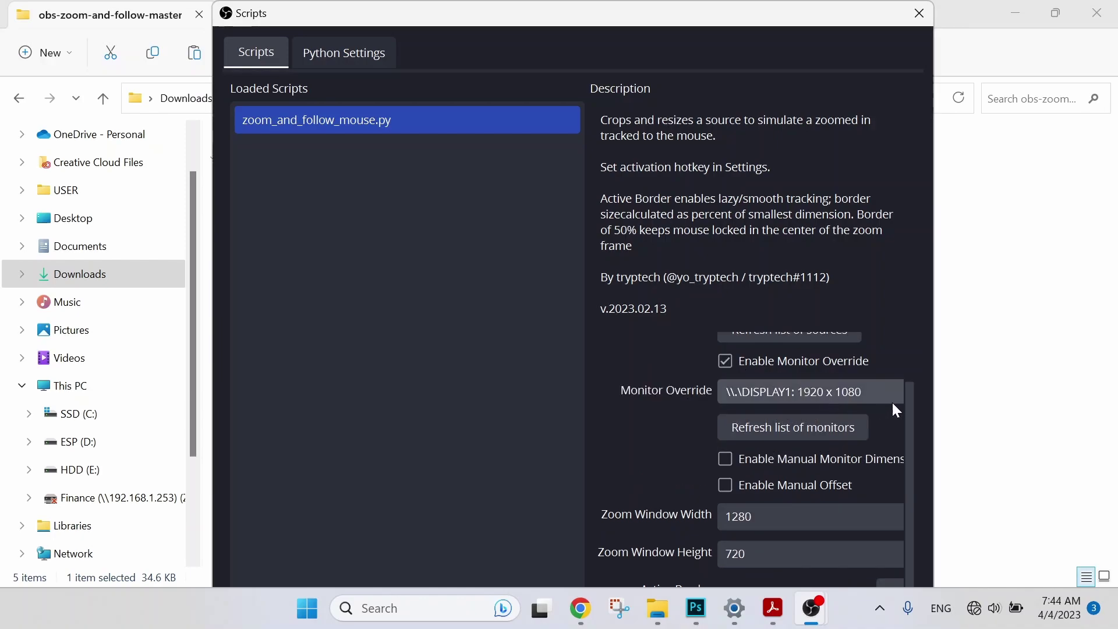
# Step: Set the zoom window to 852×480 and Active Border to 0.4
pyautogui.scroll(-1, 893, 413)
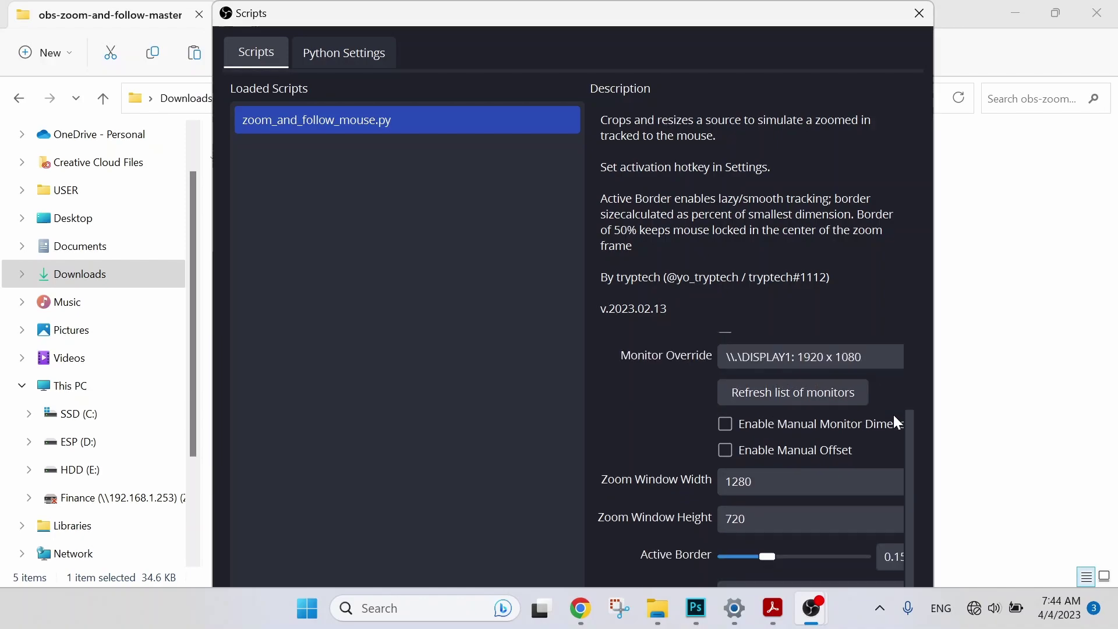
pyautogui.click(780, 481)
pyautogui.moveTo(757, 480); pyautogui.dragTo(651, 464)
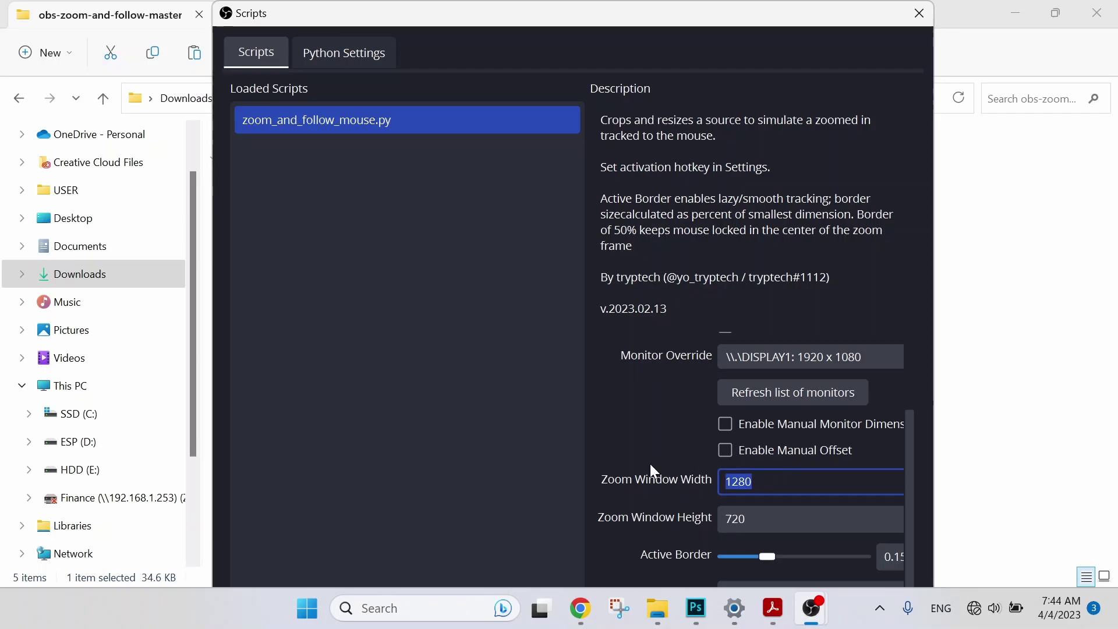
pyautogui.write('852')
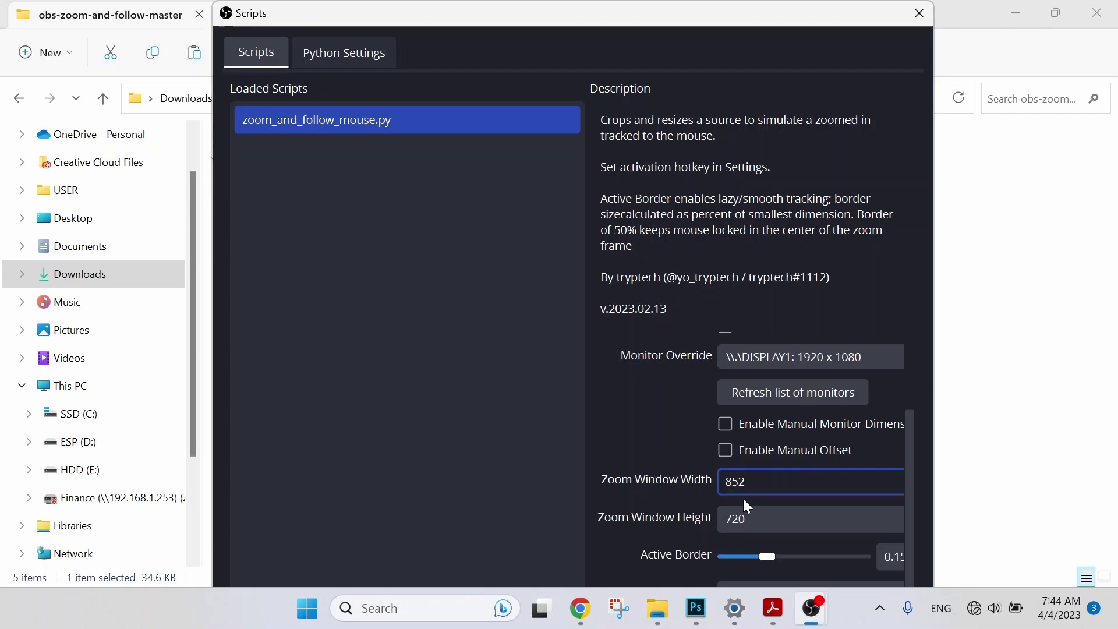
pyautogui.click(757, 518)
pyautogui.moveTo(757, 518); pyautogui.dragTo(652, 510)
pyautogui.write('4')
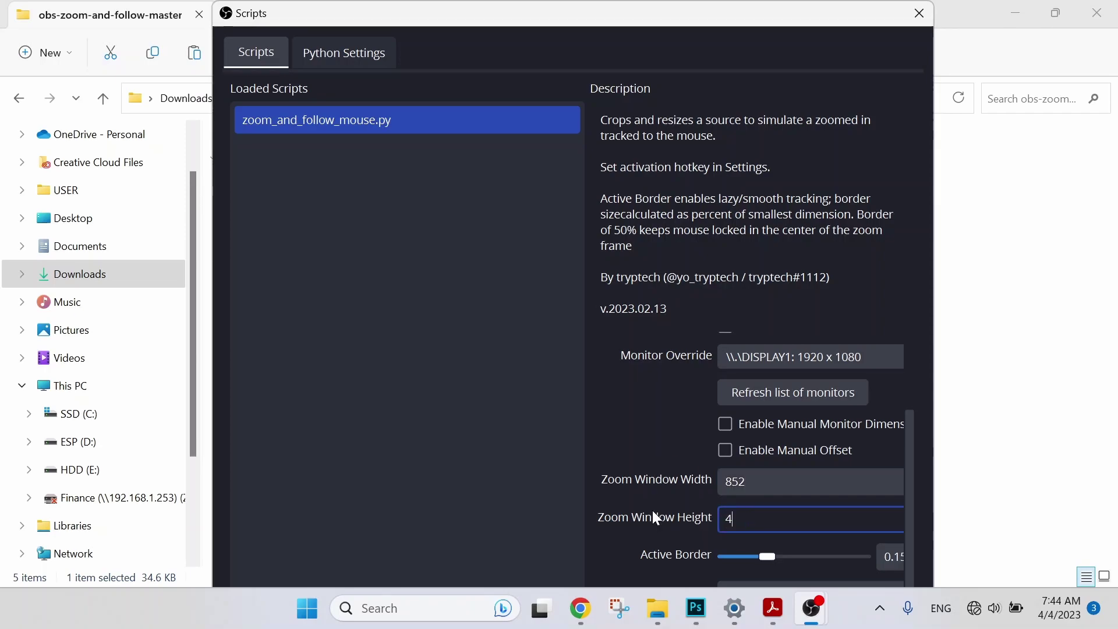
pyautogui.write('80')
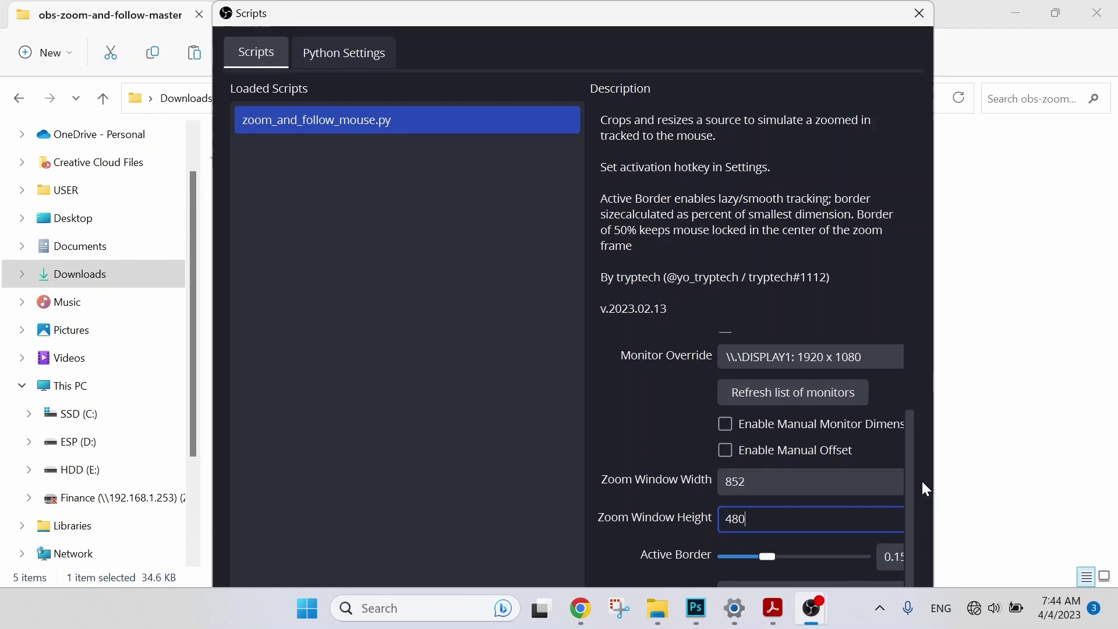
pyautogui.click(886, 557)
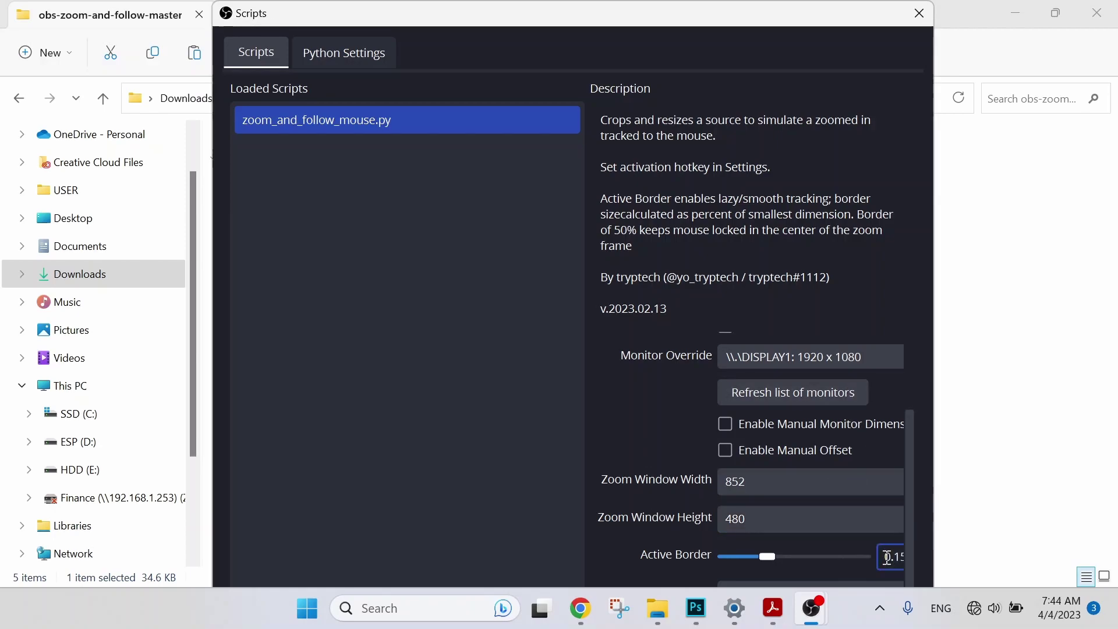
pyautogui.moveTo(886, 557); pyautogui.dragTo(930, 564)
pyautogui.write('0')
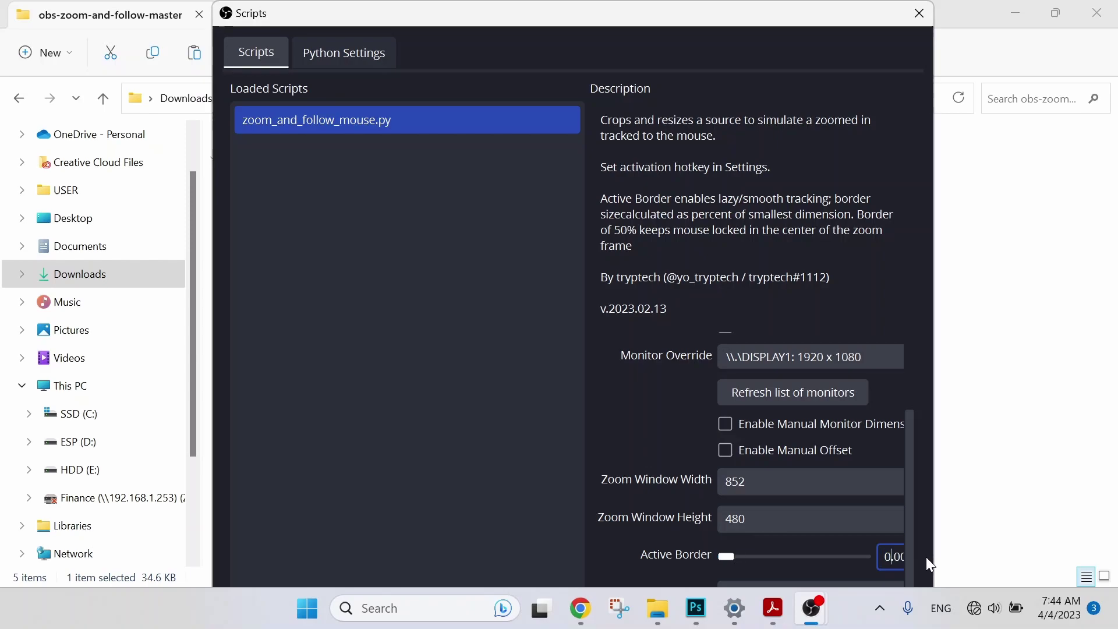
pyautogui.write('.4')
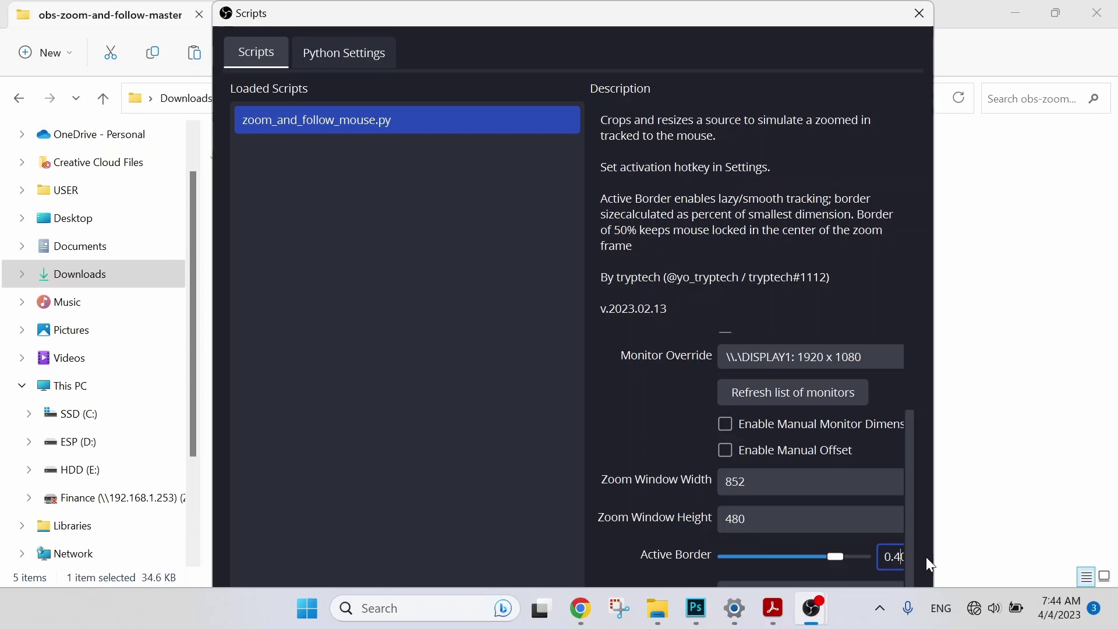
# Step: Set Smooth to 2.00 and Zoom Duration to 500 ms
pyautogui.moveTo(934, 309); pyautogui.dragTo(976, 319)
pyautogui.scroll(-1, 955, 511)
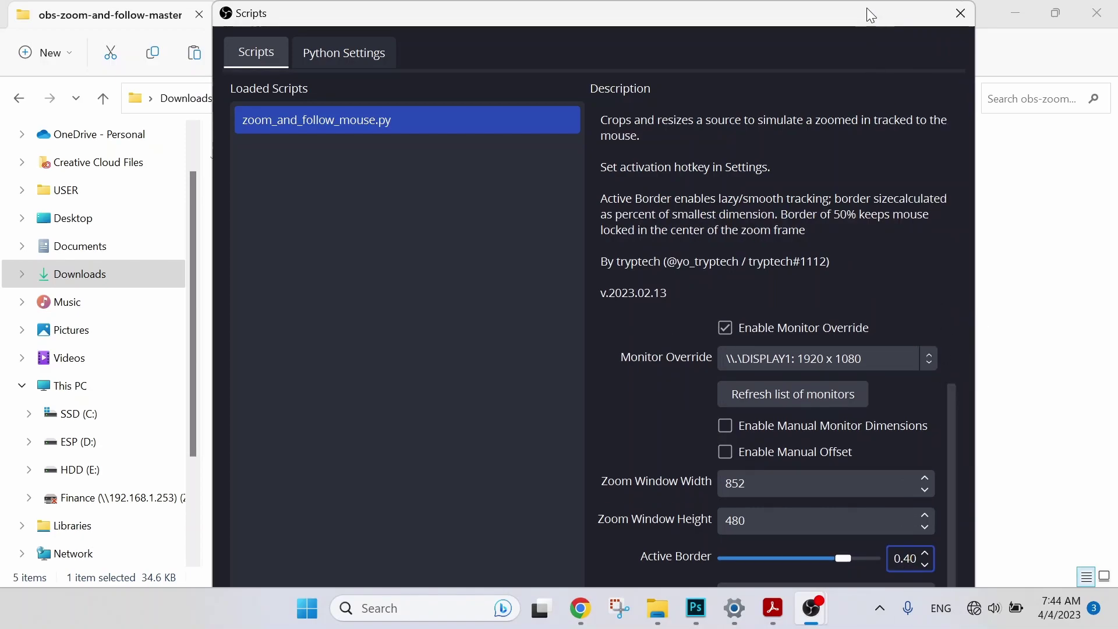
pyautogui.scroll(-3, 943, 524)
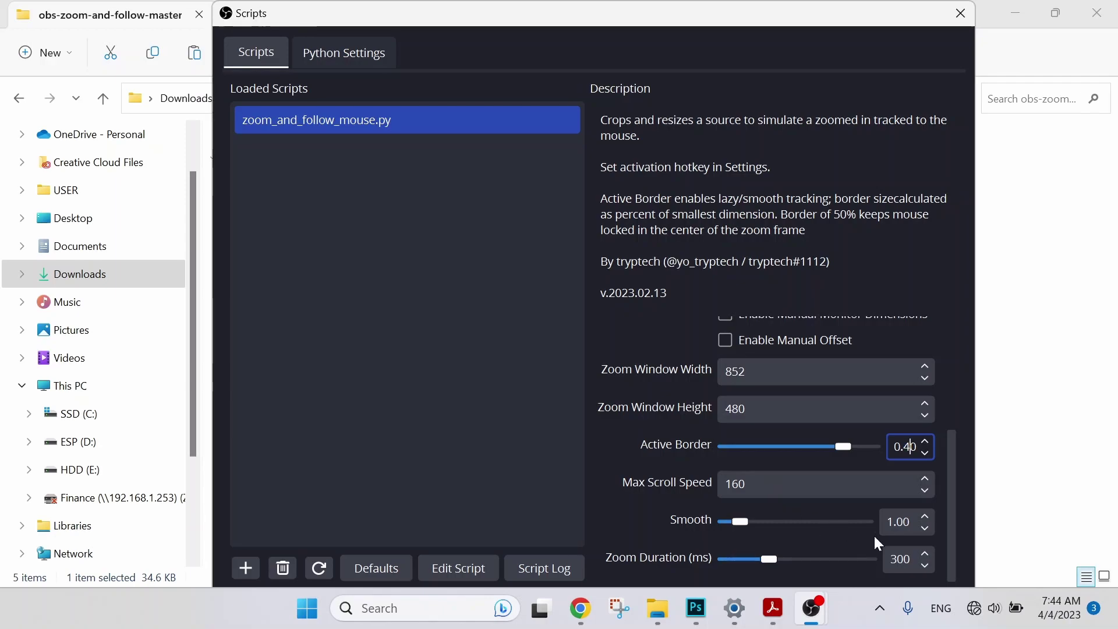
pyautogui.click(894, 522)
pyautogui.press('BackSpace')
pyautogui.write('0')
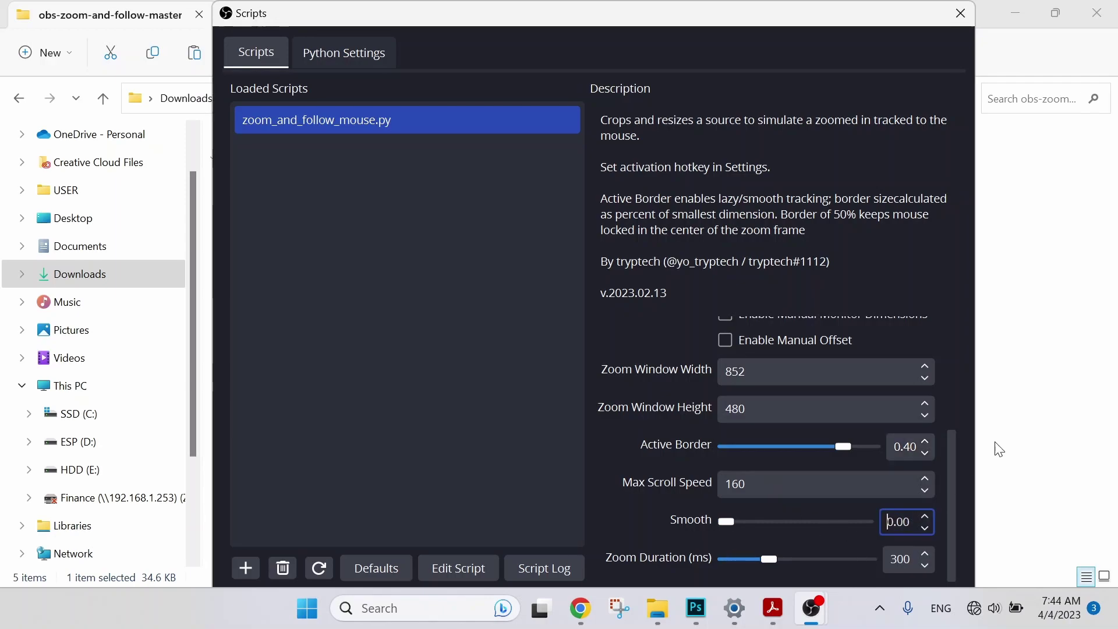
pyautogui.press('BackSpace')
pyautogui.write('2')
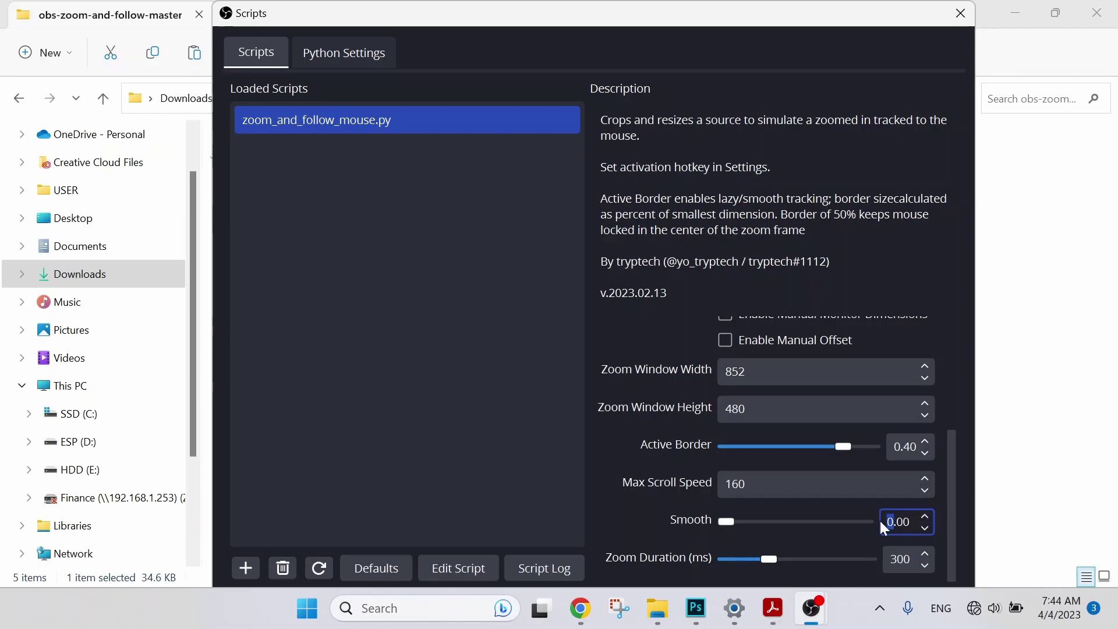
pyautogui.click(895, 559)
pyautogui.press('BackSpace')
pyautogui.write('5')
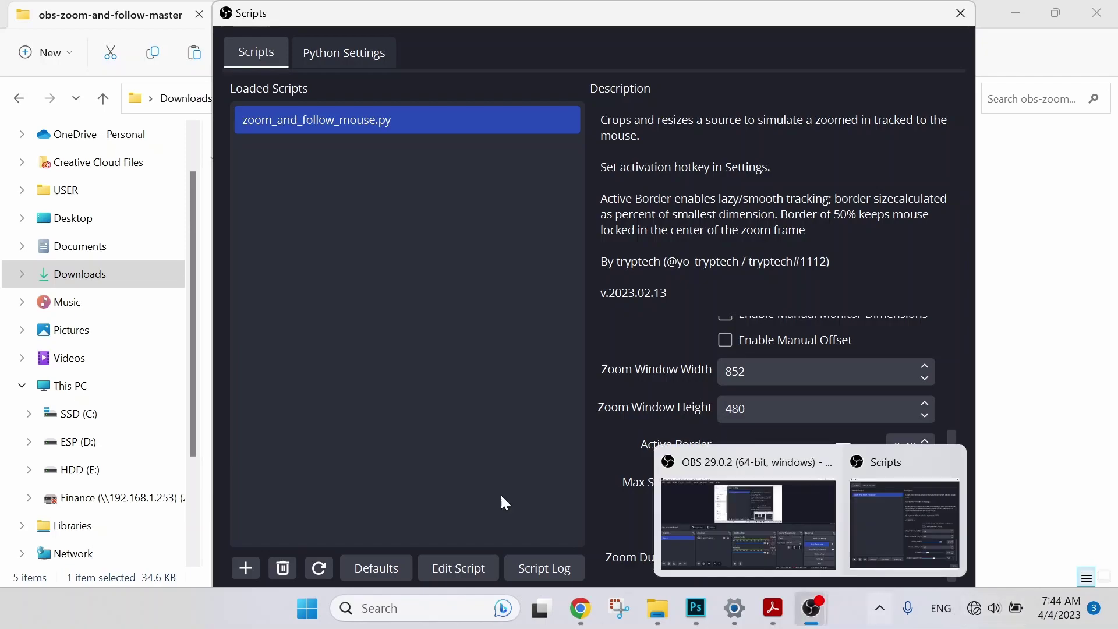
# Step: Close the Scripts window and open Edit Transform for the Display Capture source
pyautogui.click(960, 13)
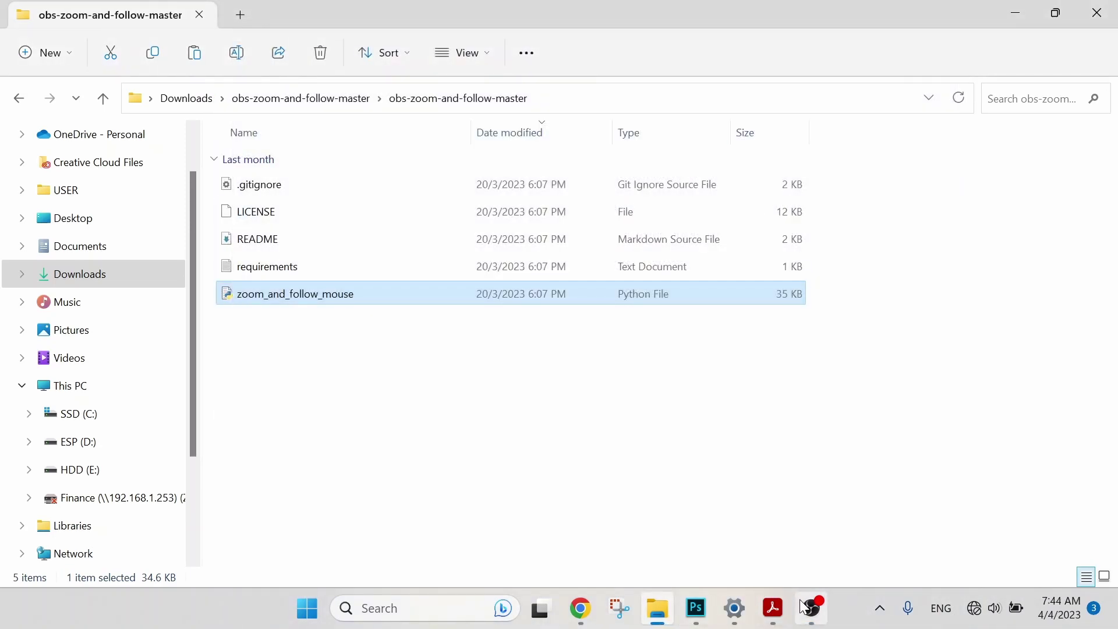
pyautogui.click(814, 612)
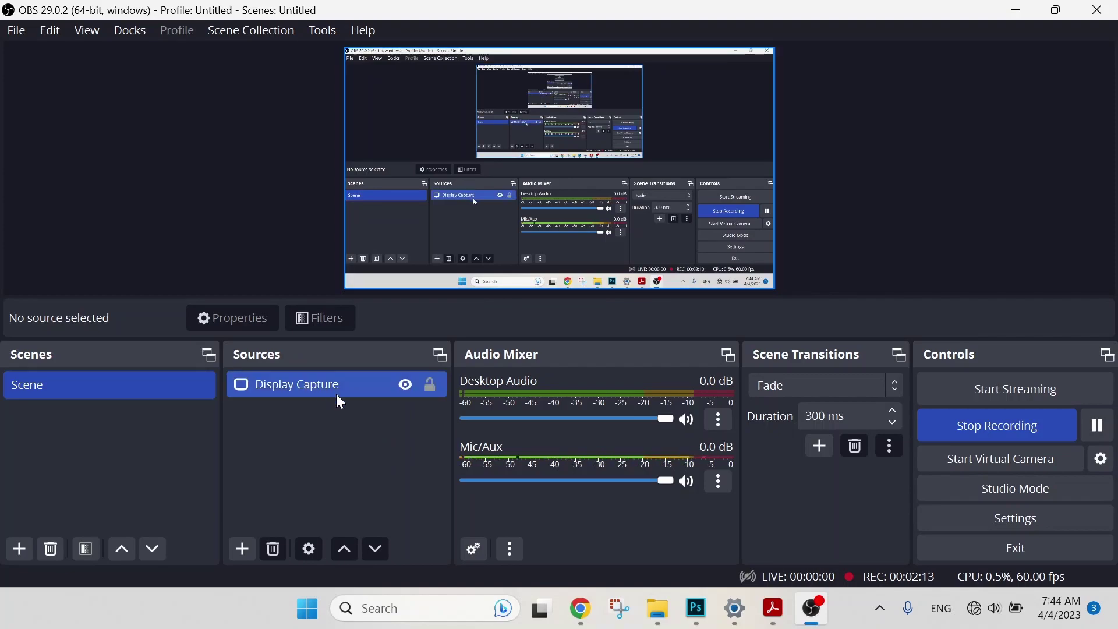
pyautogui.rightClick(376, 395)
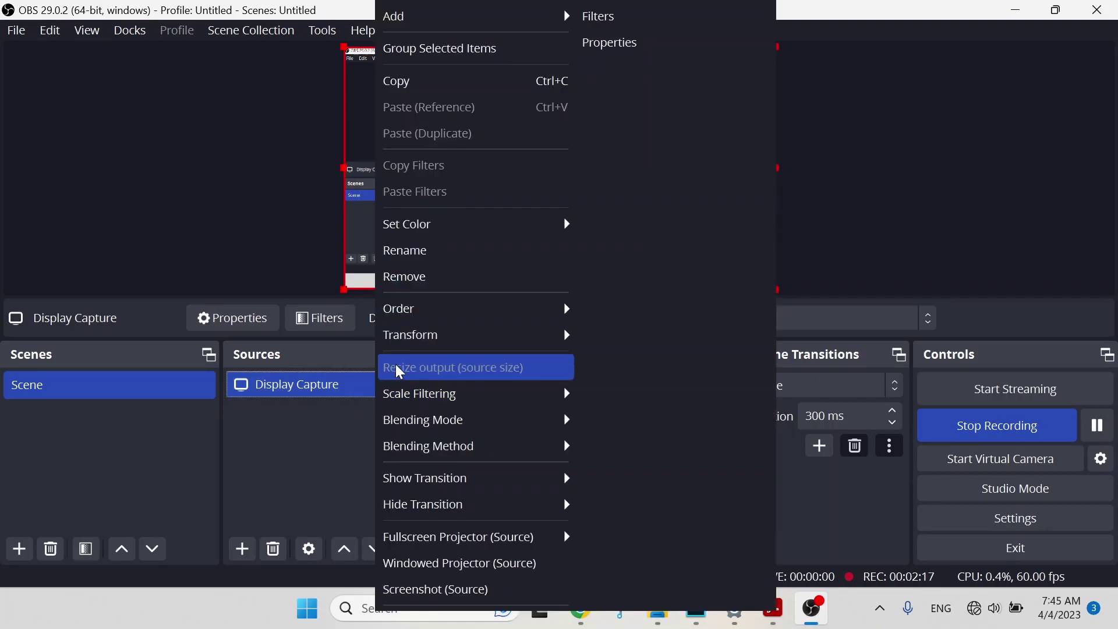
pyautogui.moveTo(446, 347)
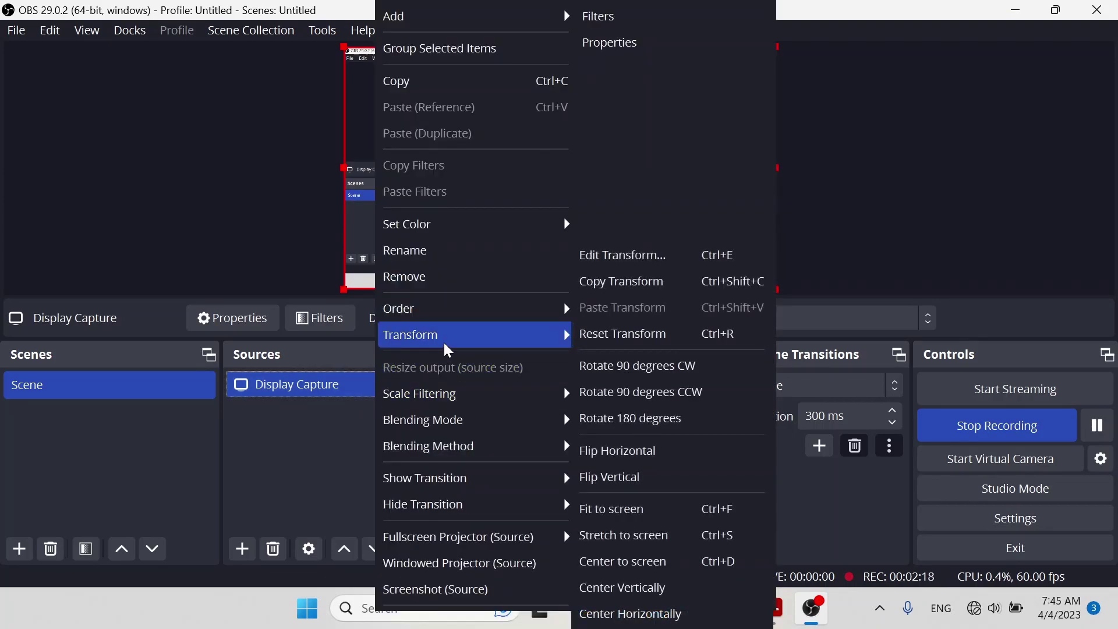
pyautogui.click(638, 256)
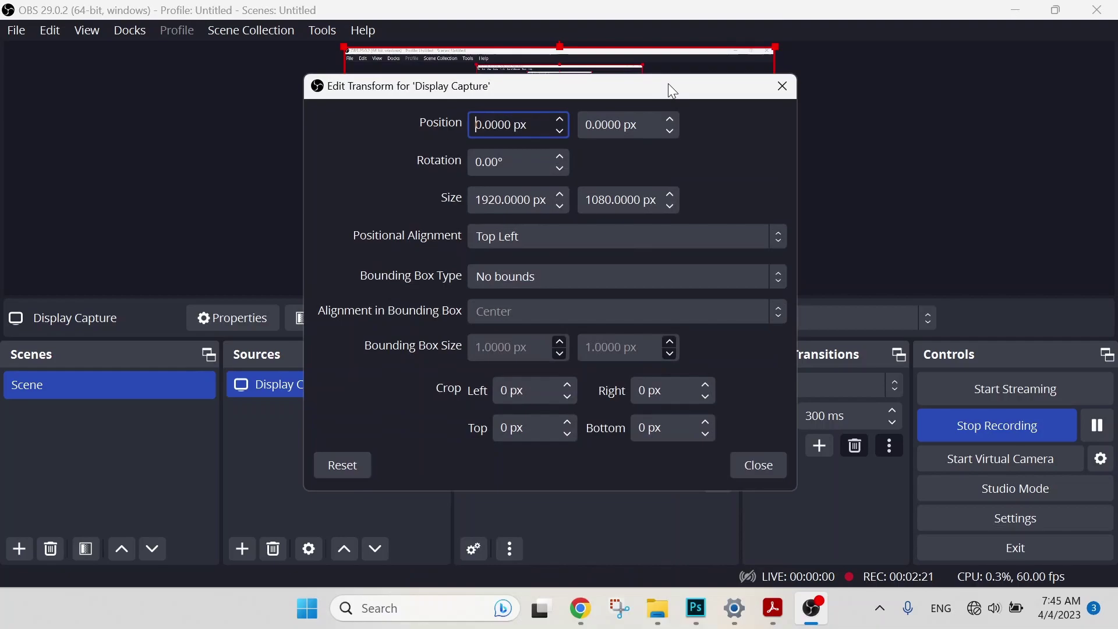
pyautogui.moveTo(670, 86); pyautogui.dragTo(676, 291)
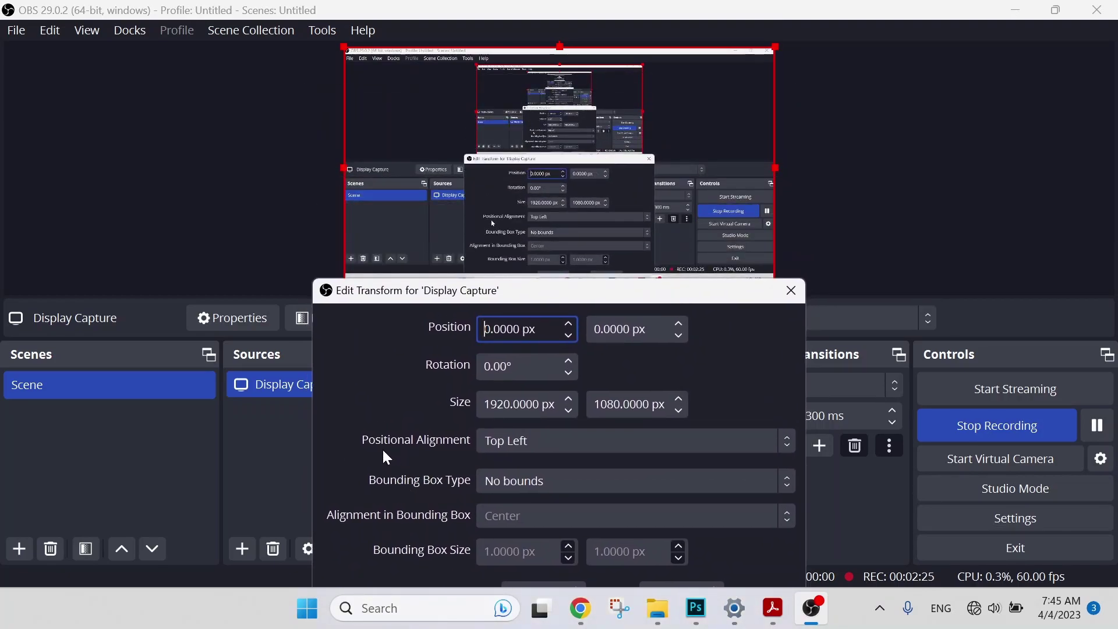
# Step: Set Display Capture's positional alignment to Center and reposition it in the canvas
pyautogui.click(790, 443)
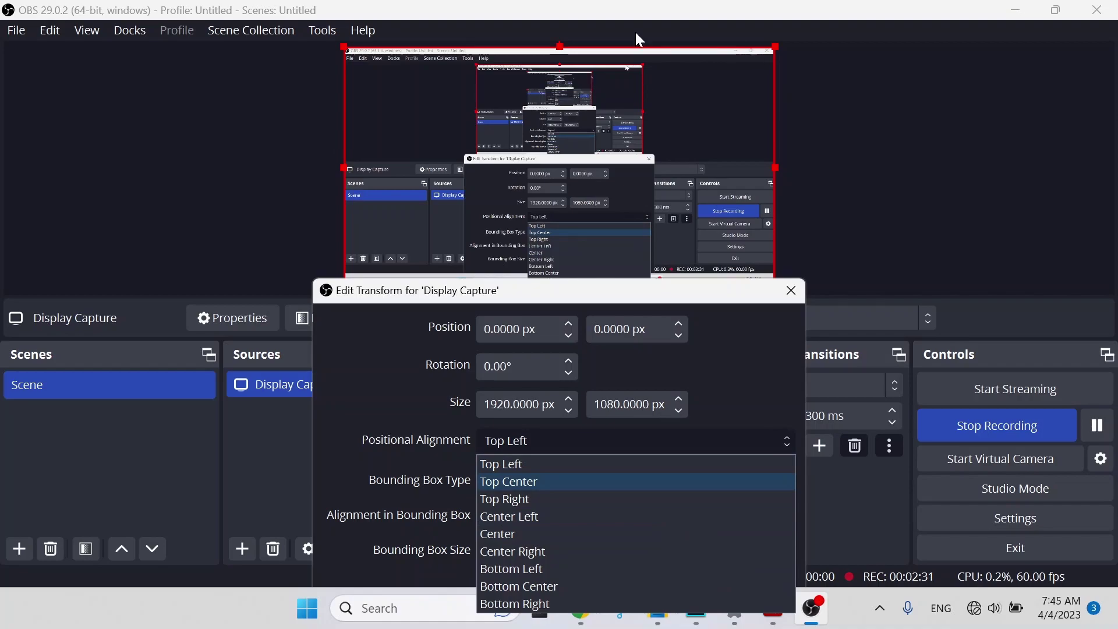
pyautogui.click(558, 535)
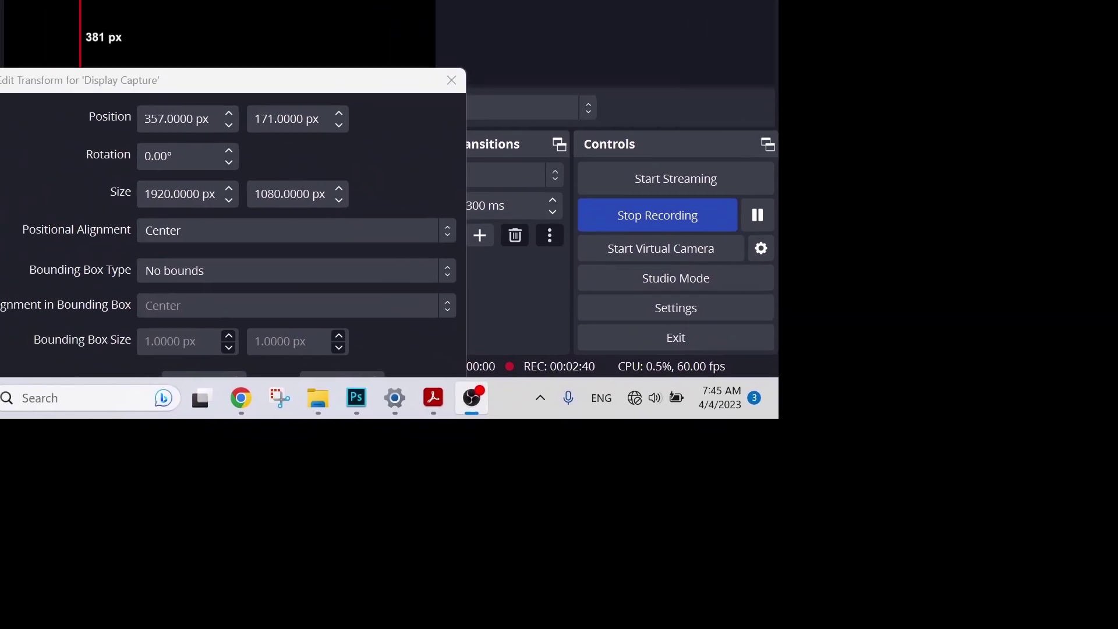
pyautogui.moveTo(524, 81); pyautogui.dragTo(726, 171)
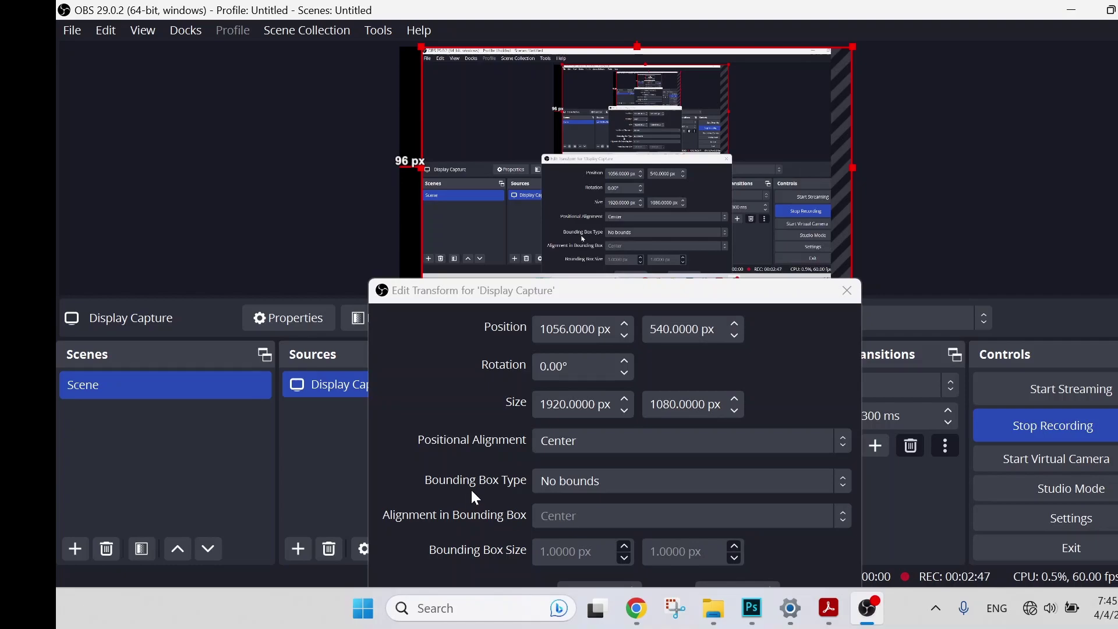
# Step: Set the bounding box type to Stretch to bounds and close the transform editor
pyautogui.click(723, 487)
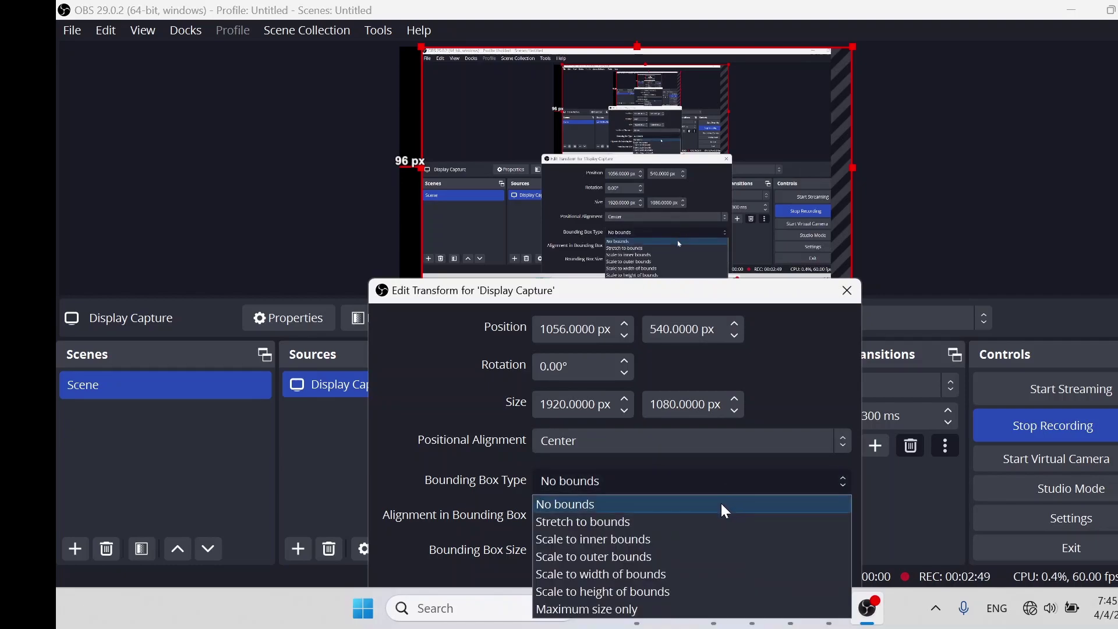
pyautogui.click(722, 522)
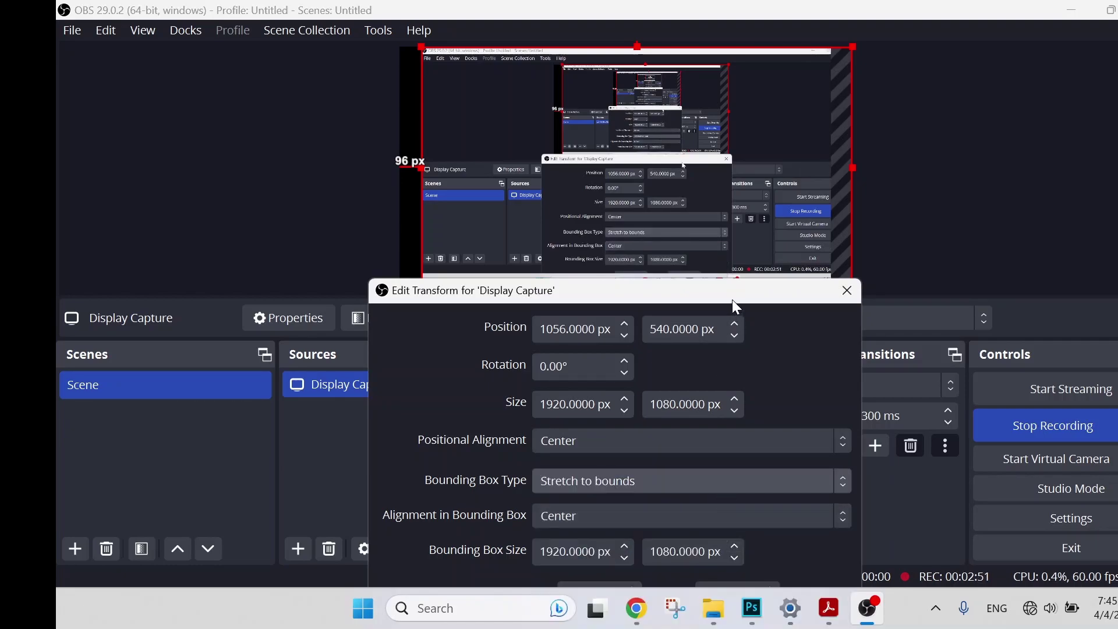
pyautogui.moveTo(732, 299); pyautogui.dragTo(716, 141)
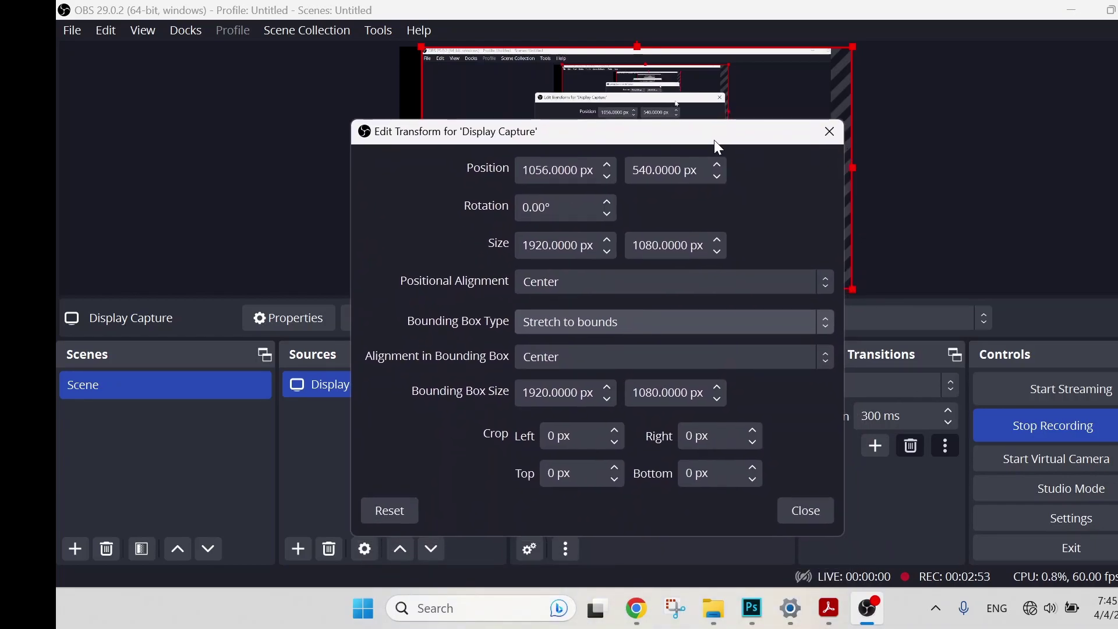
pyautogui.click(806, 510)
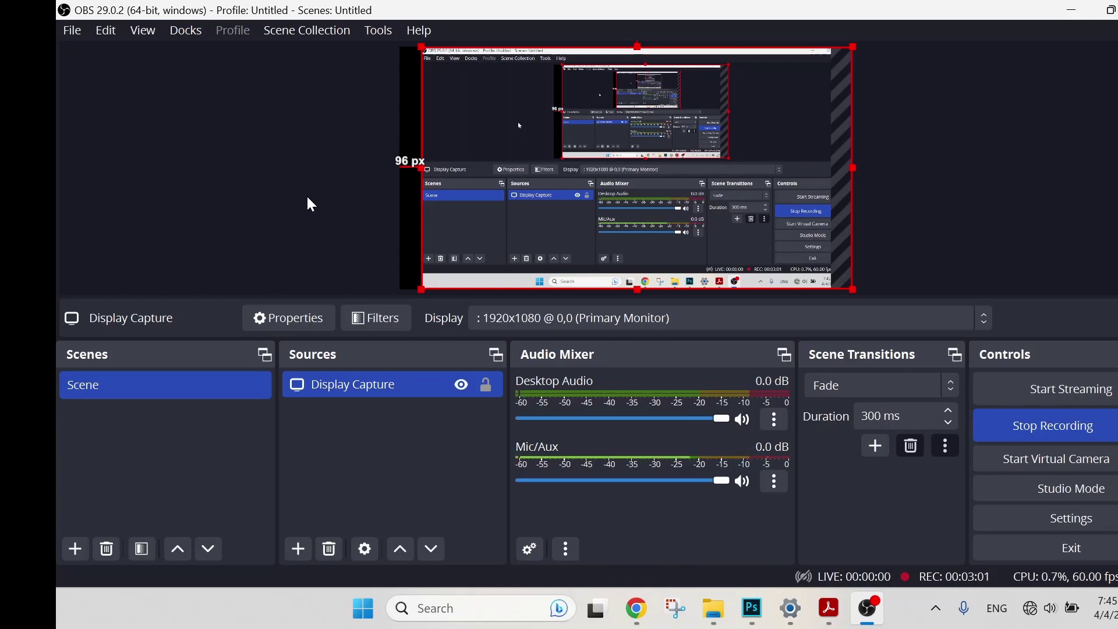
# Step: In Settings > Hotkeys, filter by ZOOM, bind Z to Enable/Disable Mouse Zoom, and close Settings
pyautogui.click(73, 30)
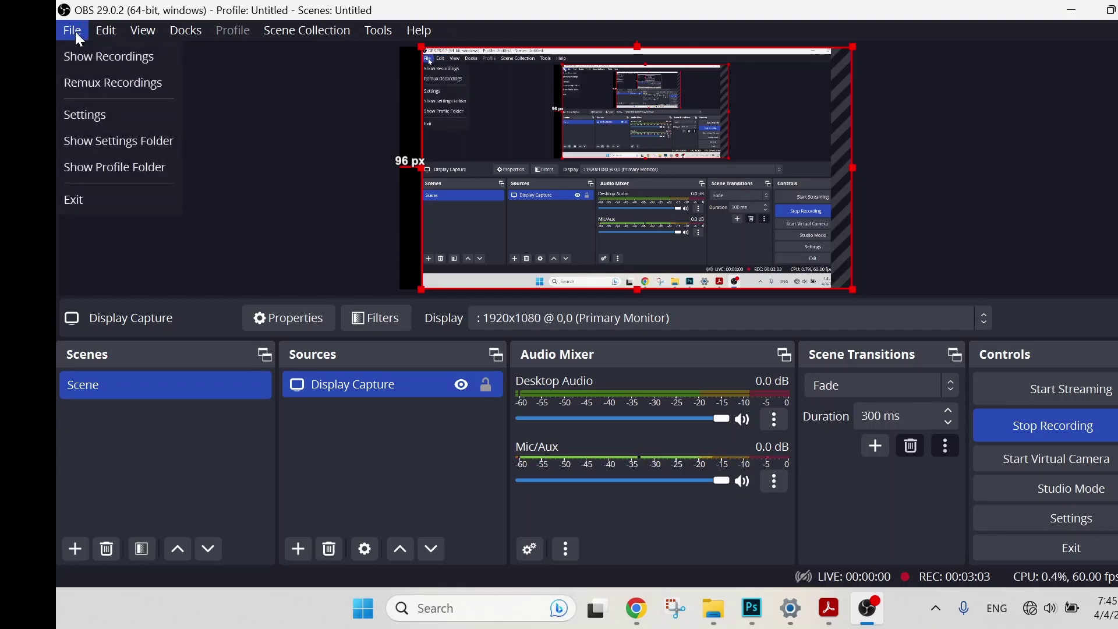
pyautogui.click(87, 119)
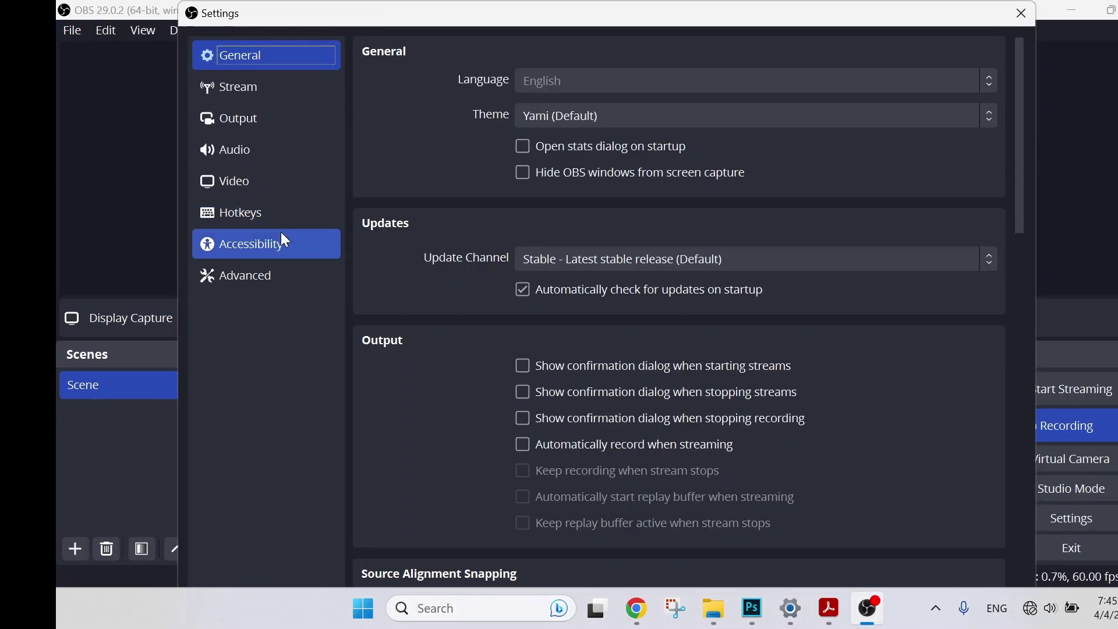
pyautogui.click(290, 217)
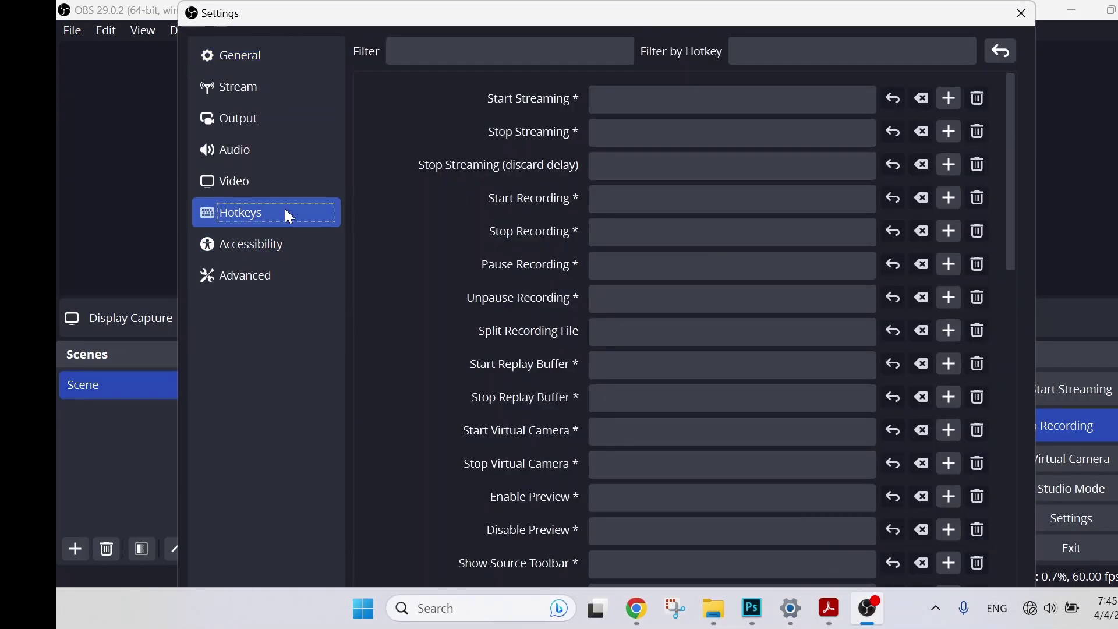
pyautogui.click(474, 50)
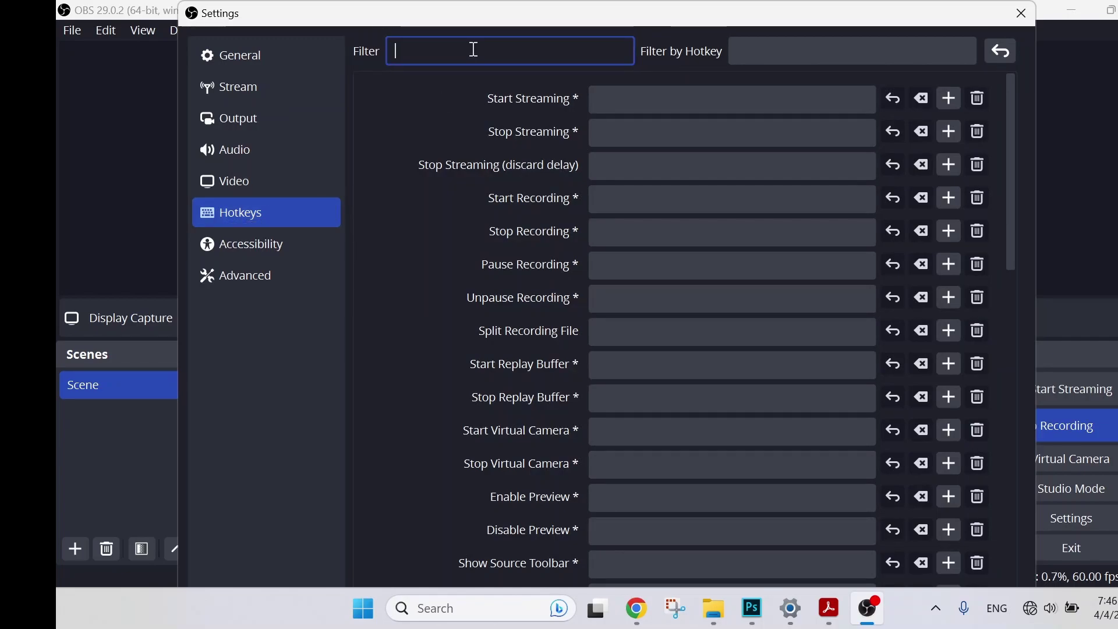
pyautogui.write('ZOOM')
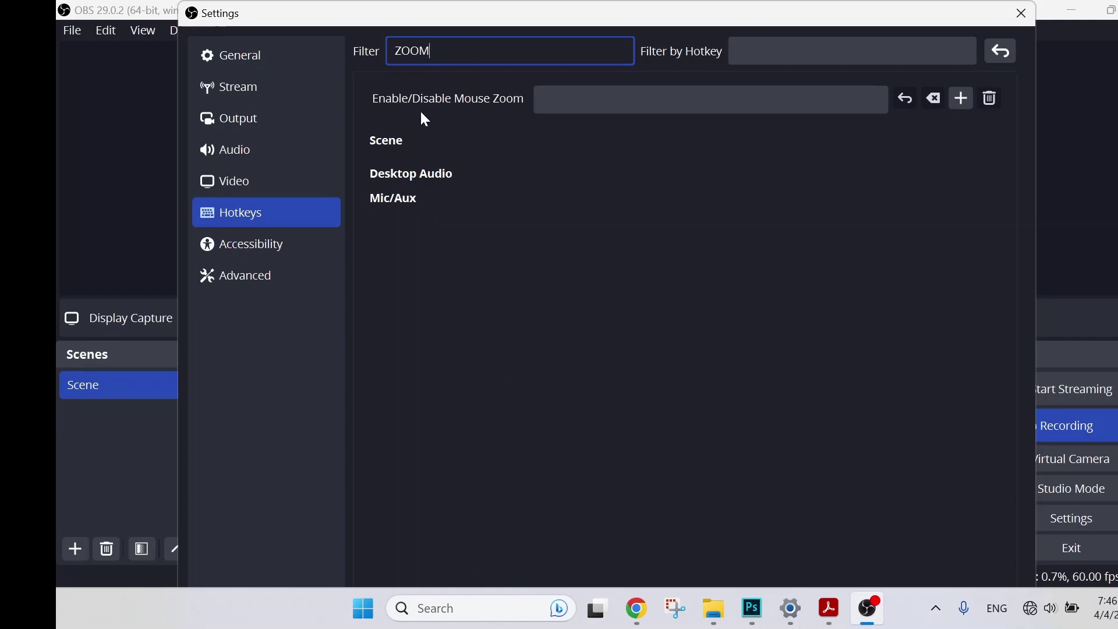
pyautogui.click(609, 97)
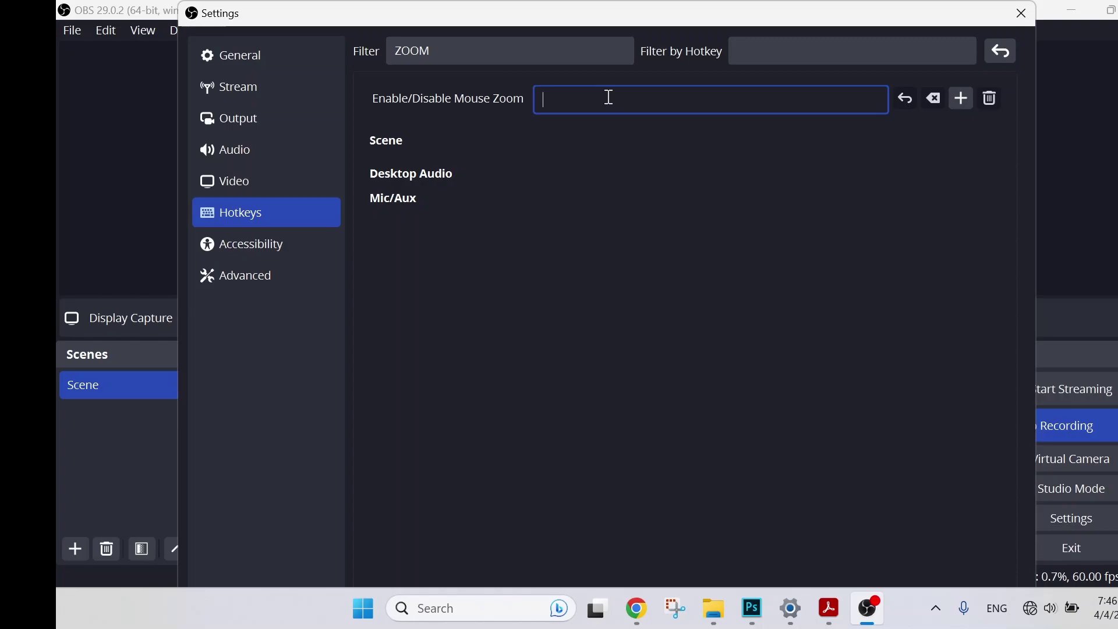
pyautogui.press('z')
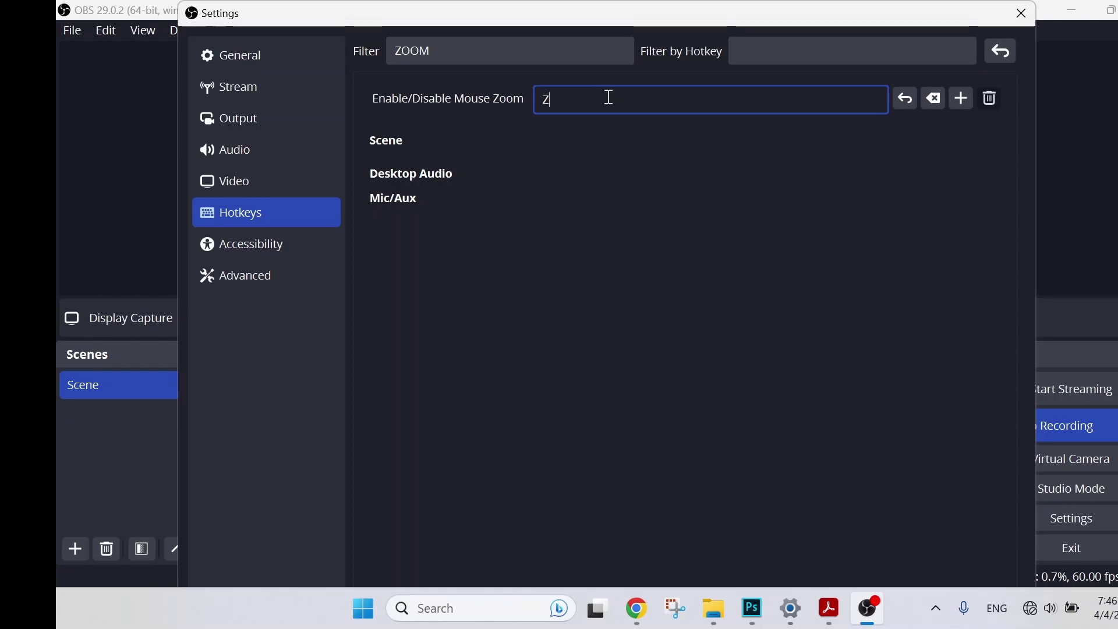
pyautogui.click(1028, 12)
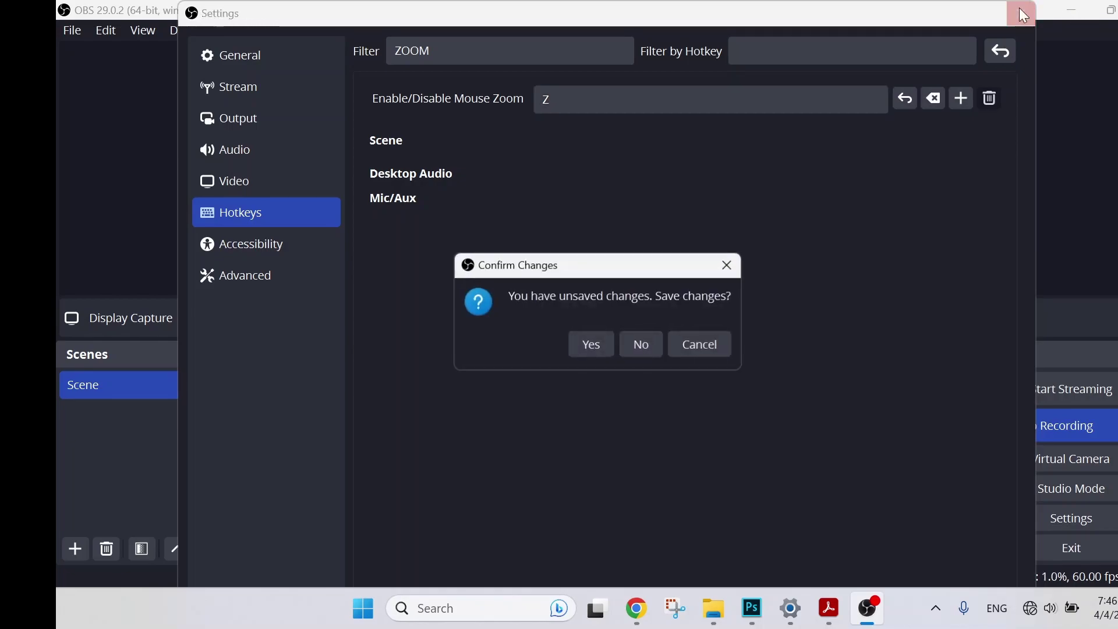
# Step: Confirm saving the Z hotkey change when closing Settings
pyautogui.click(595, 348)
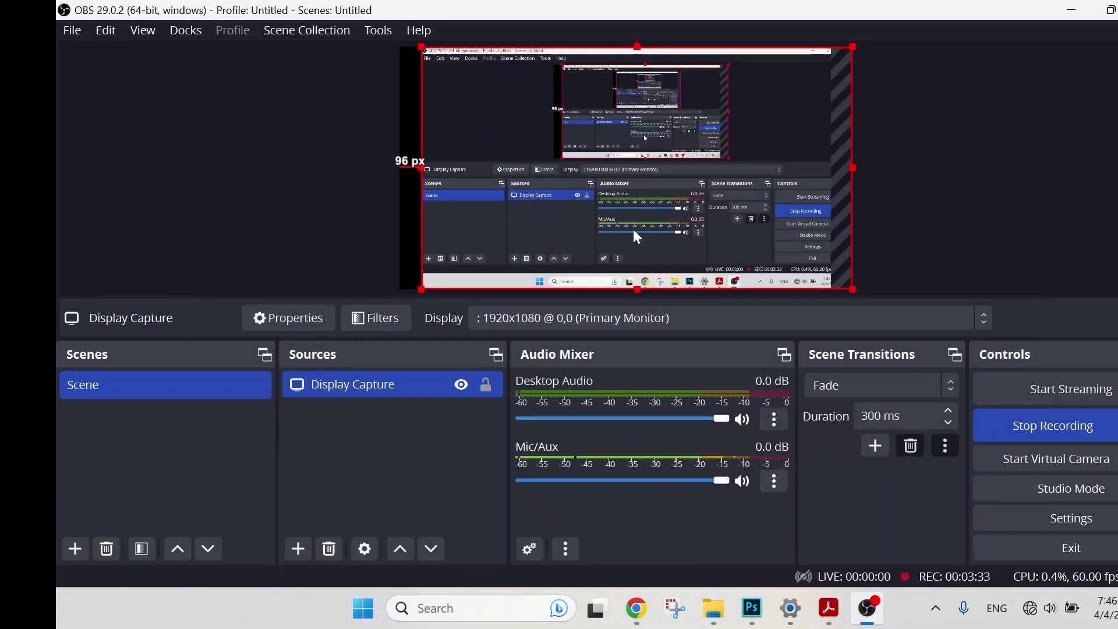